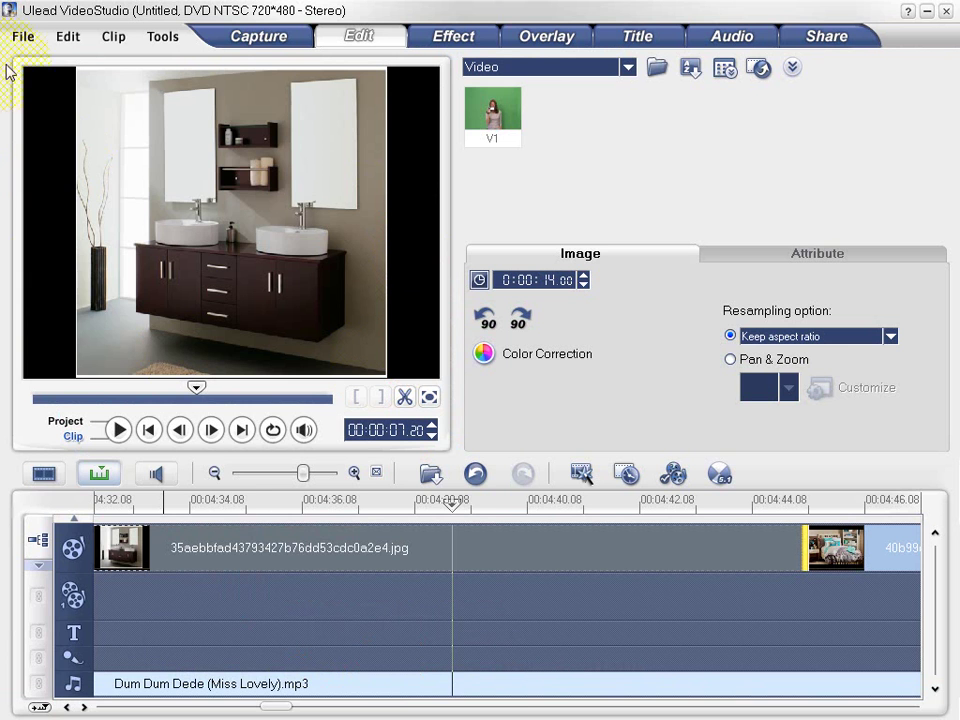
Start a new project and discard the changes to the current untitled one
left_click(331, 705)
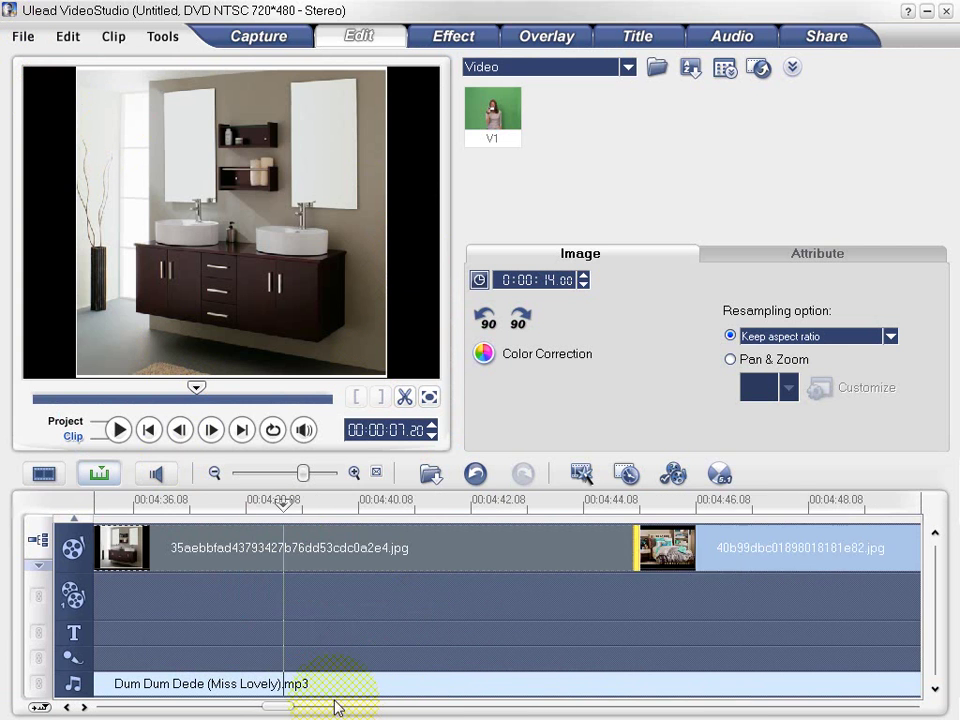
left_click_drag(280, 711, 108, 700)
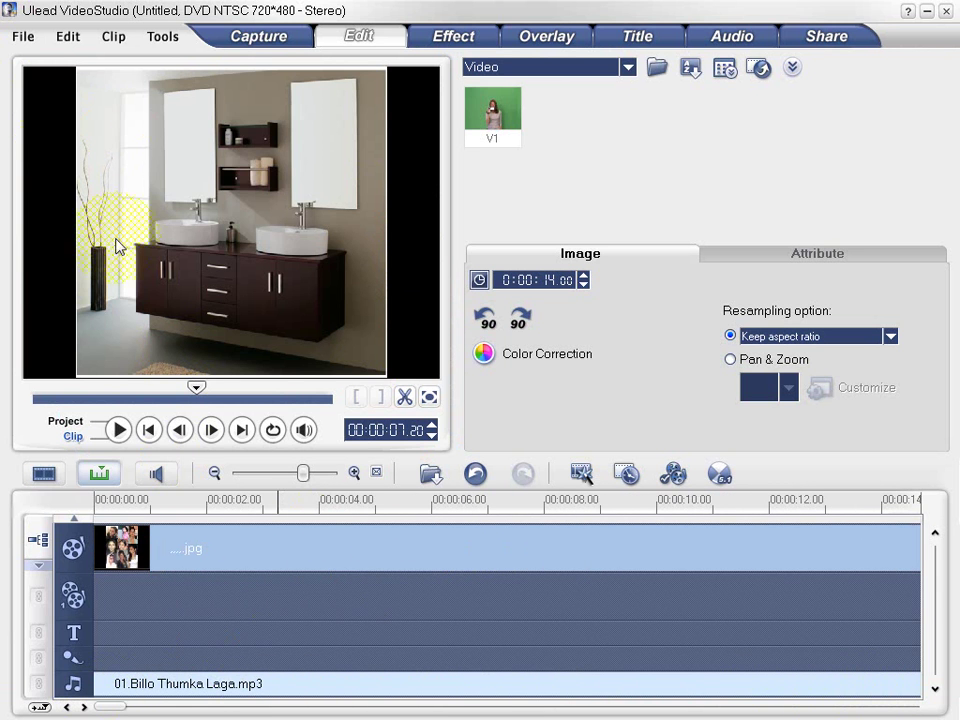
left_click(22, 36)
left_click(24, 58)
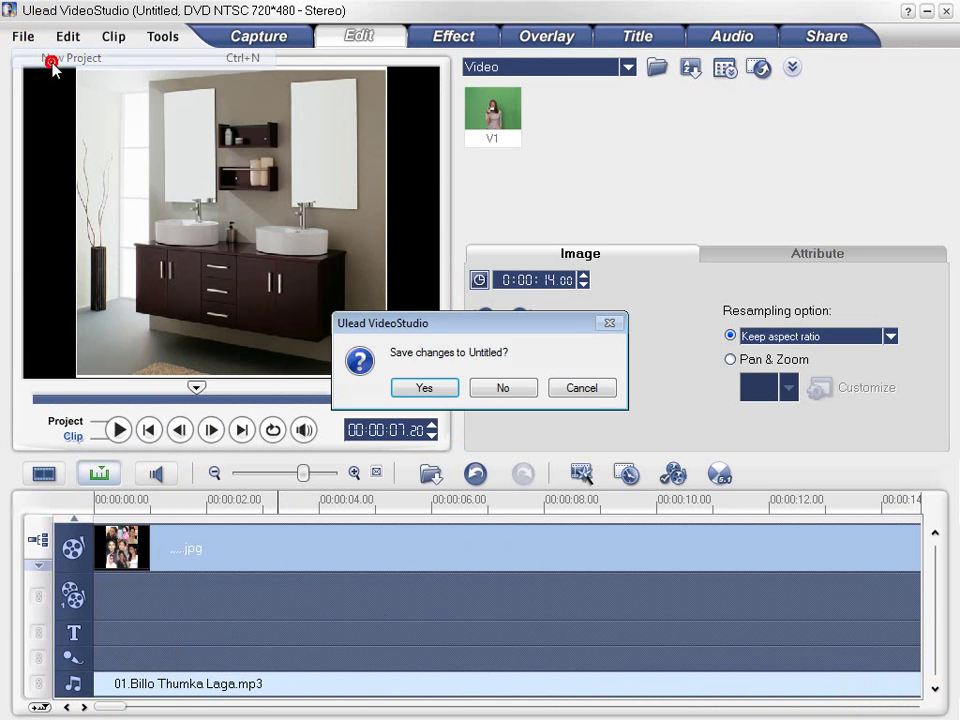
left_click(511, 389)
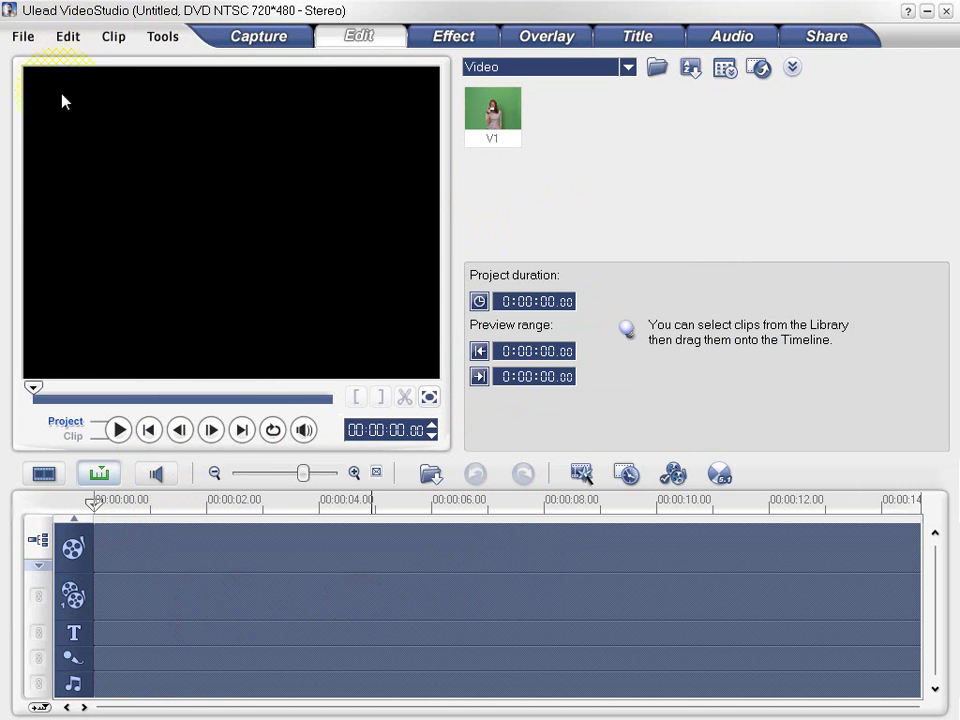
Set the default inserted image/color clip duration to 15 seconds in the editing preferences
left_click(23, 40)
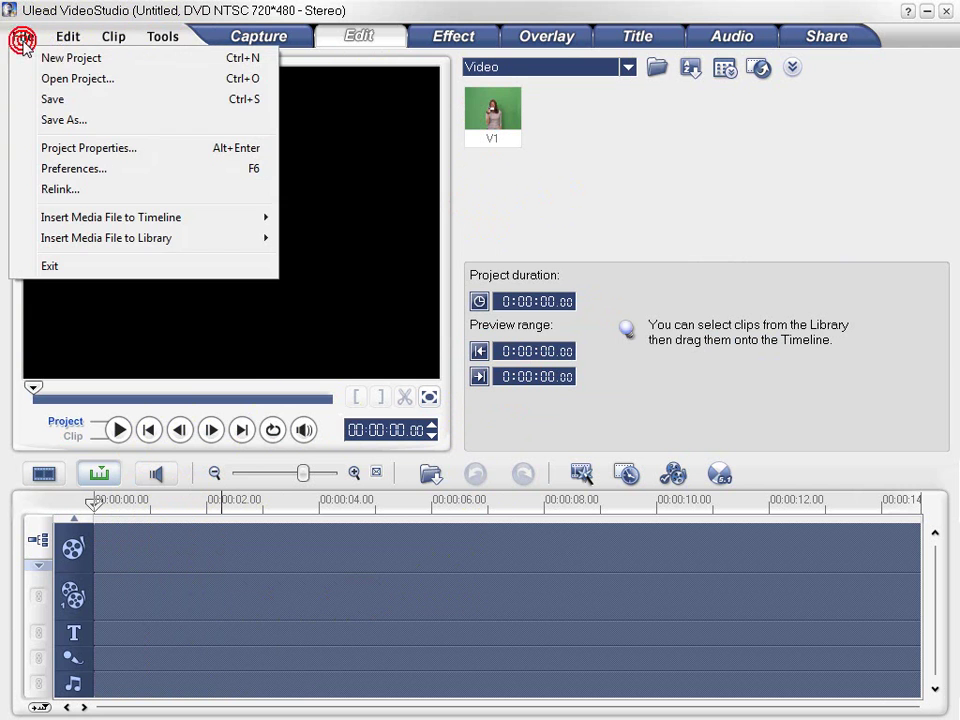
left_click(86, 178)
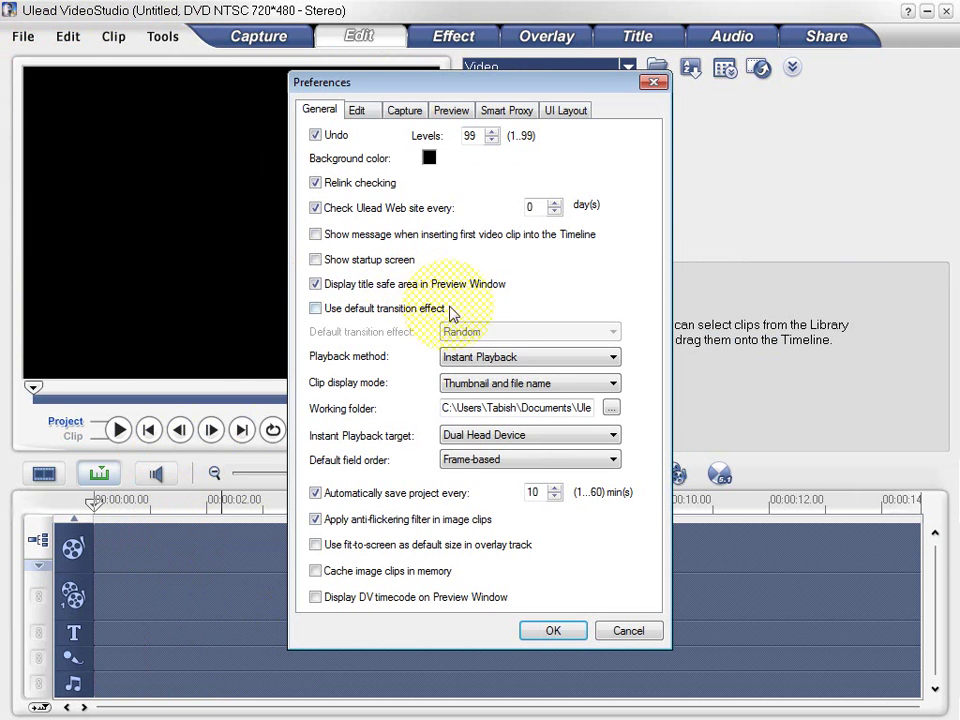
left_click(358, 112)
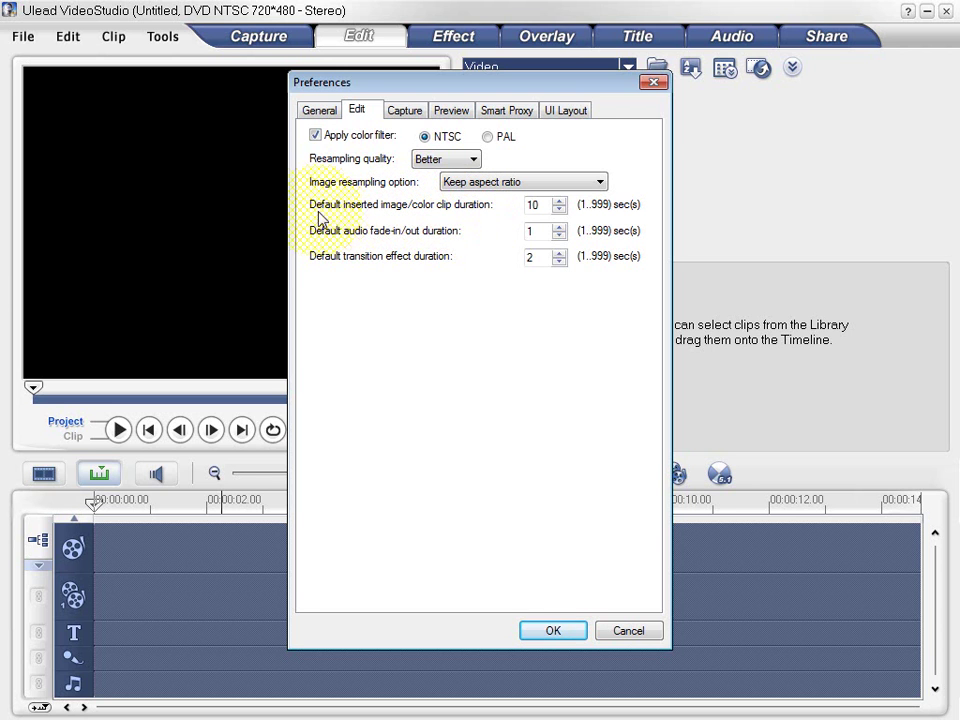
left_click(560, 201)
double_click(560, 201)
double_click(560, 201)
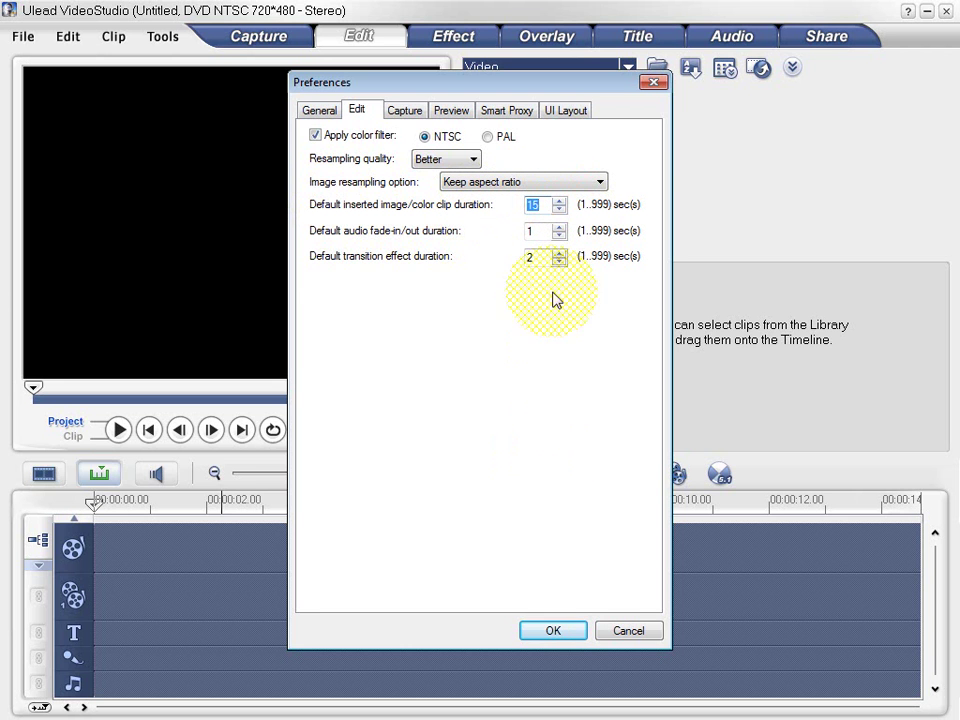
left_click(561, 633)
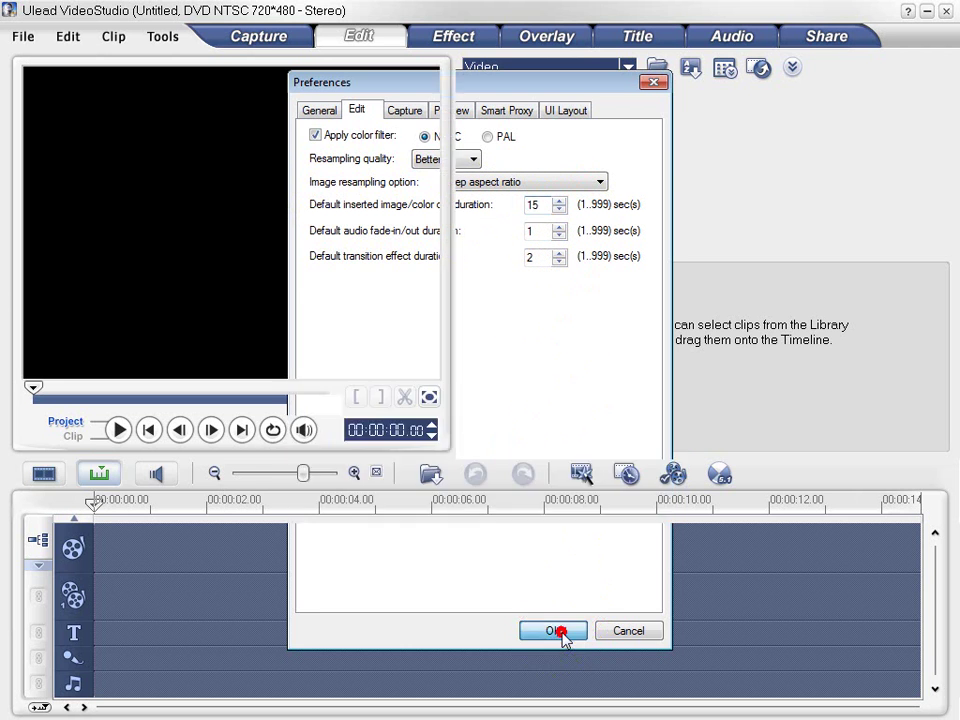
Begin inserting images into the timeline and browse to the 00Images folder
right_click(214, 597)
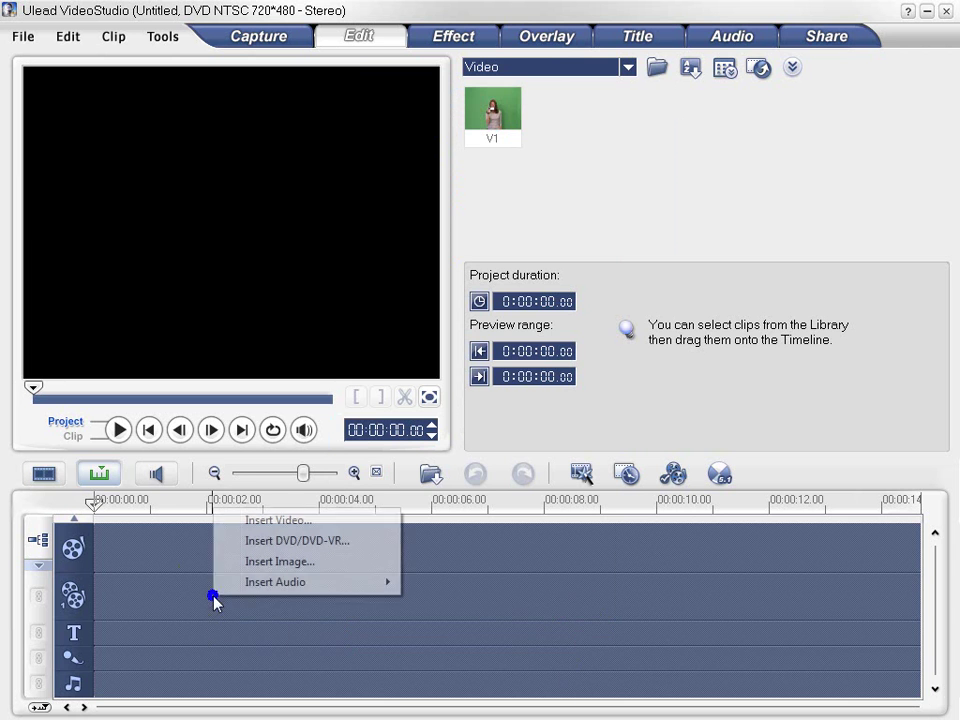
left_click(289, 561)
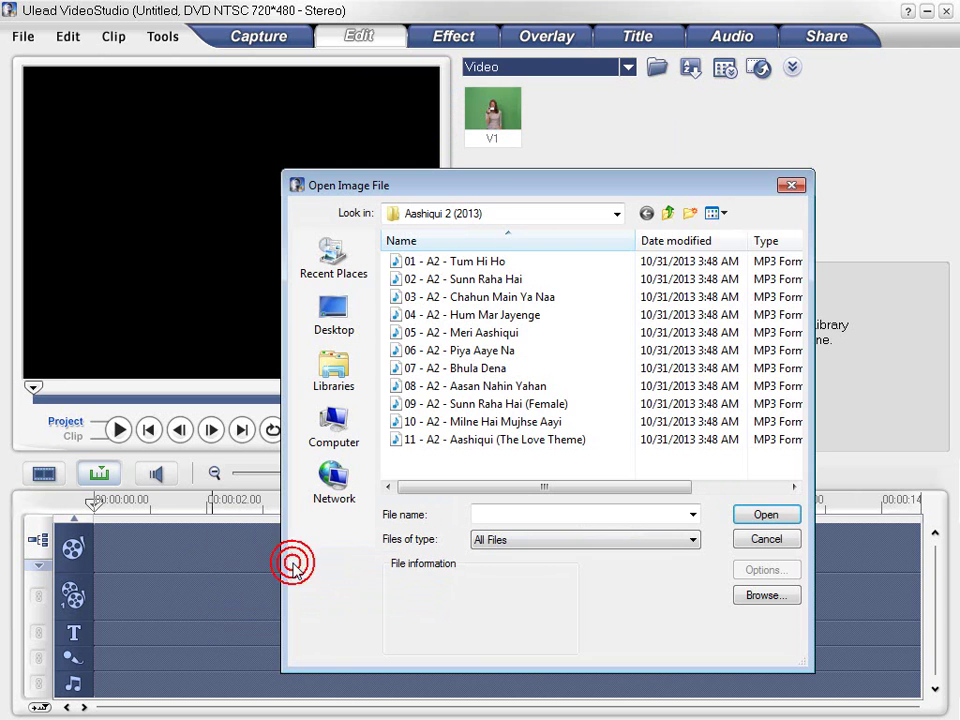
left_click(668, 213)
left_click(668, 213)
double_click(528, 338)
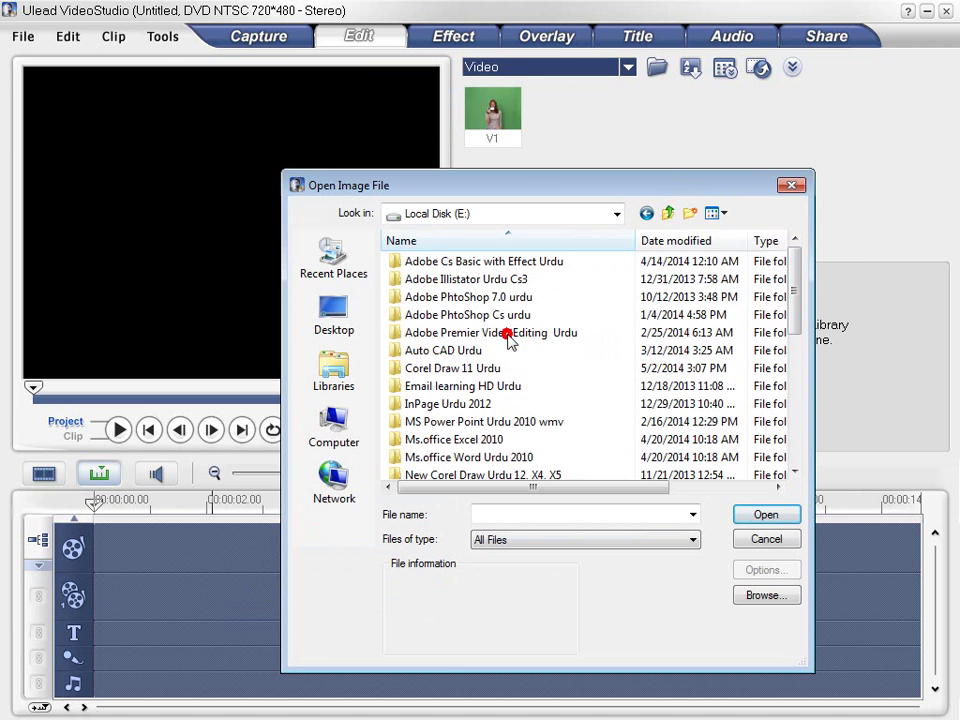
double_click(491, 238)
double_click(530, 276)
left_click_drag(797, 253, 800, 262)
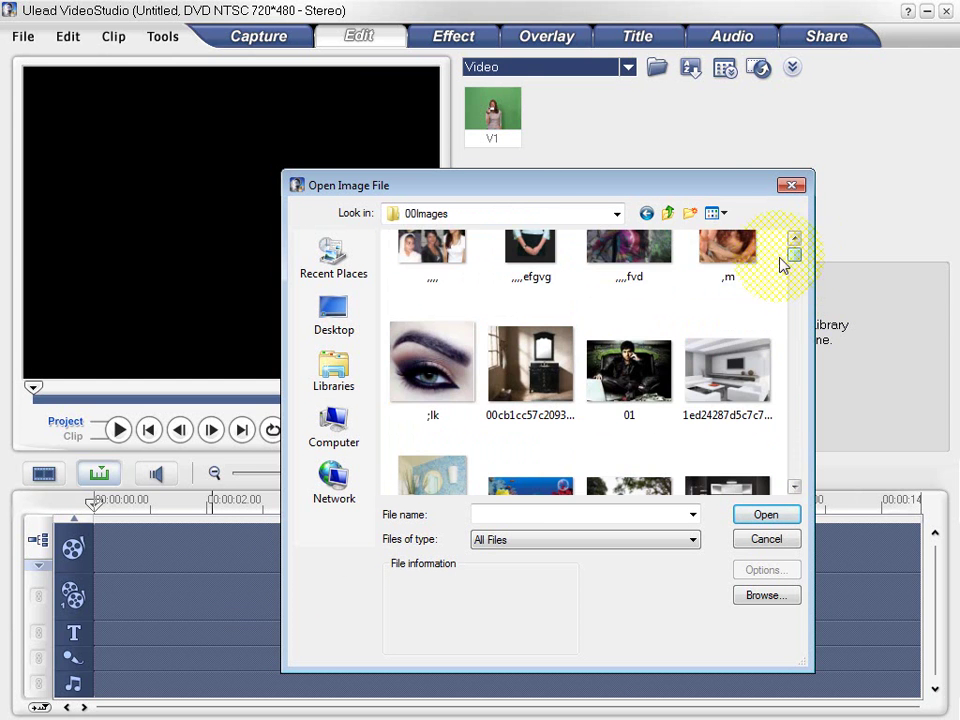
scroll(778, 261, "up", 1)
left_click(775, 258)
left_click_drag(786, 259, 410, 390)
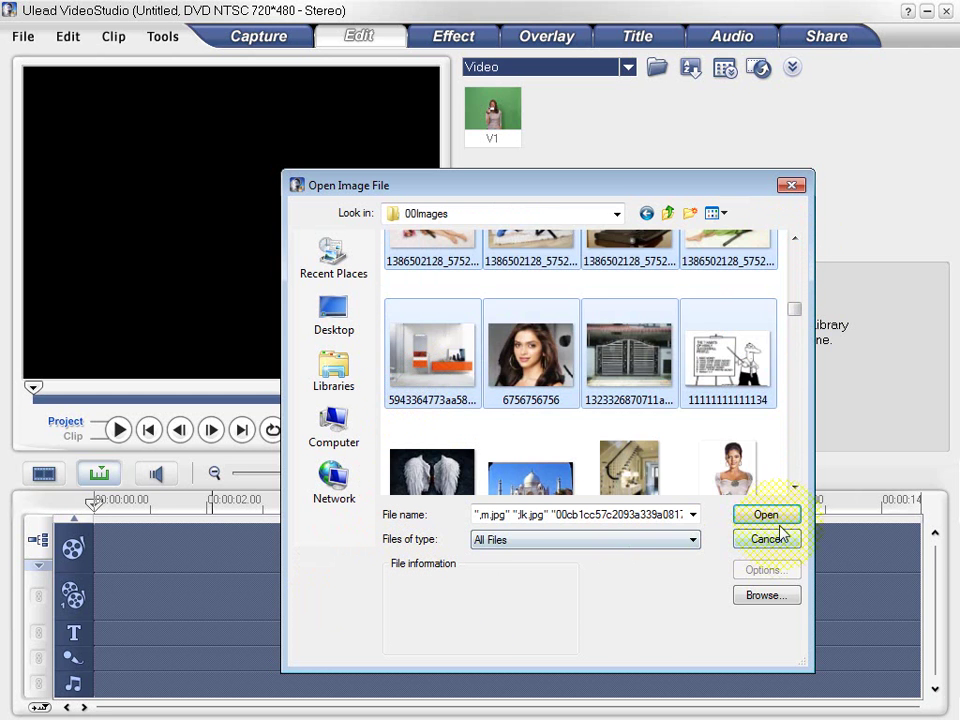
left_click(767, 514)
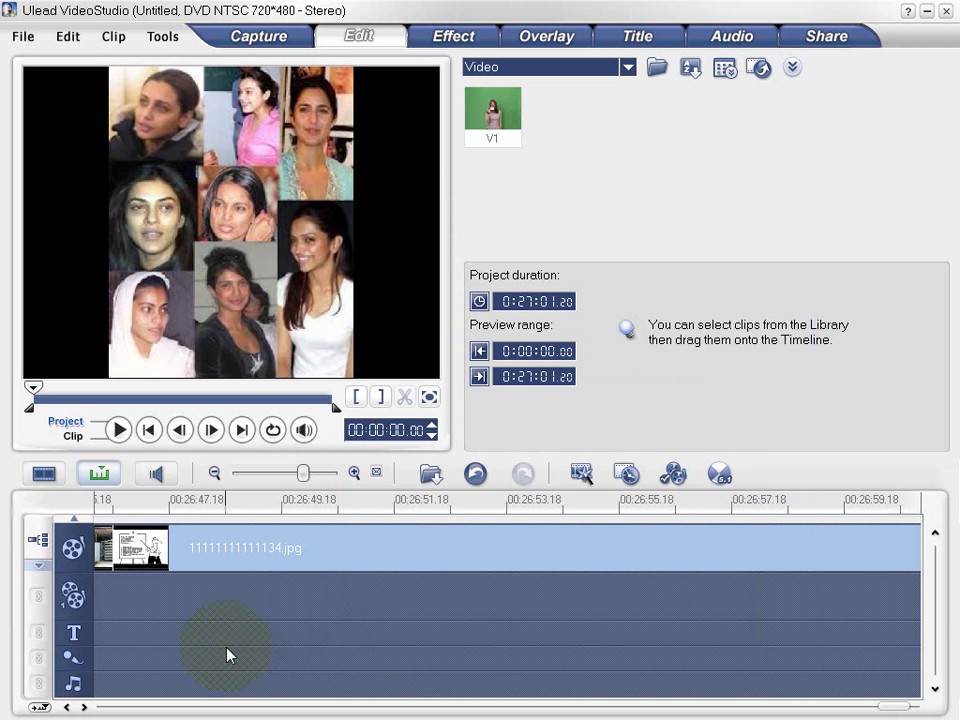
Check the duration of several inserted image clips at different places along the timeline
left_click_drag(896, 704, 99, 700)
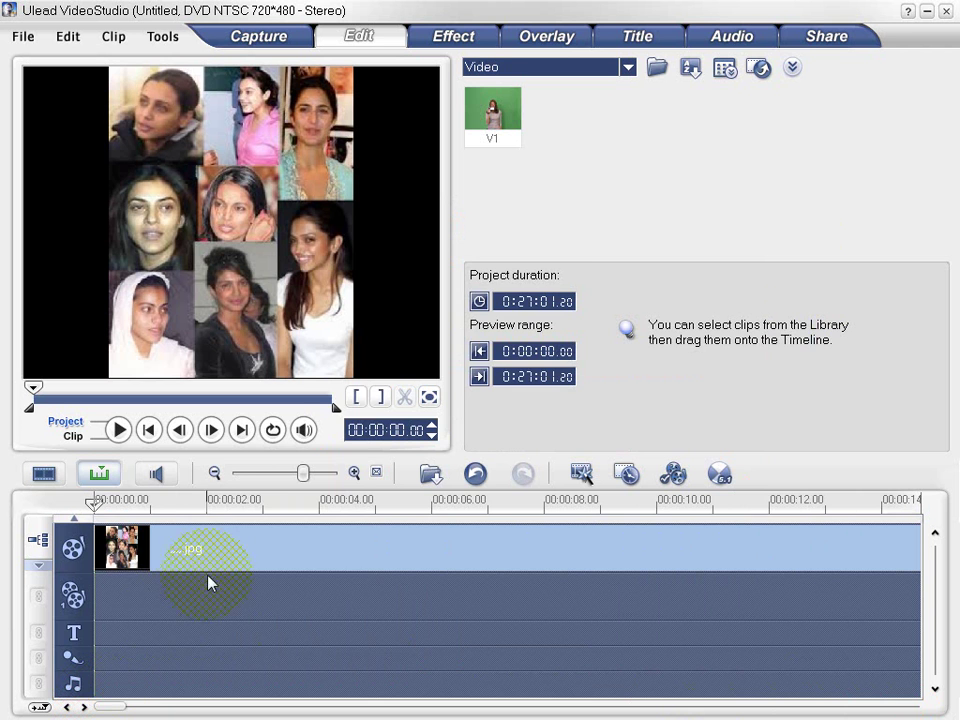
left_click(326, 544)
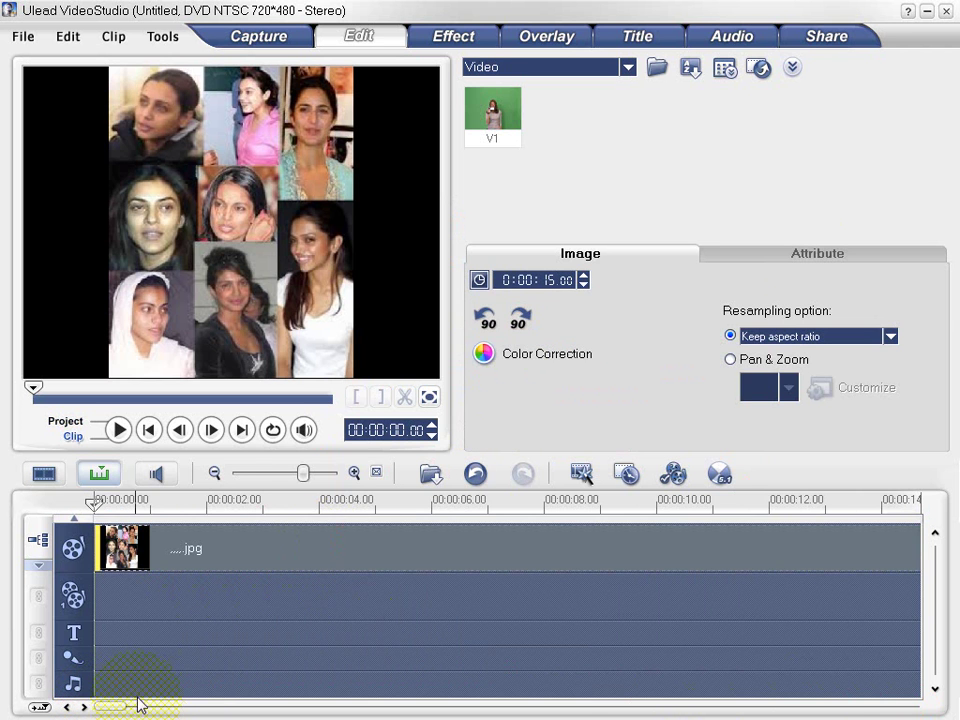
left_click(107, 703)
left_click(364, 547)
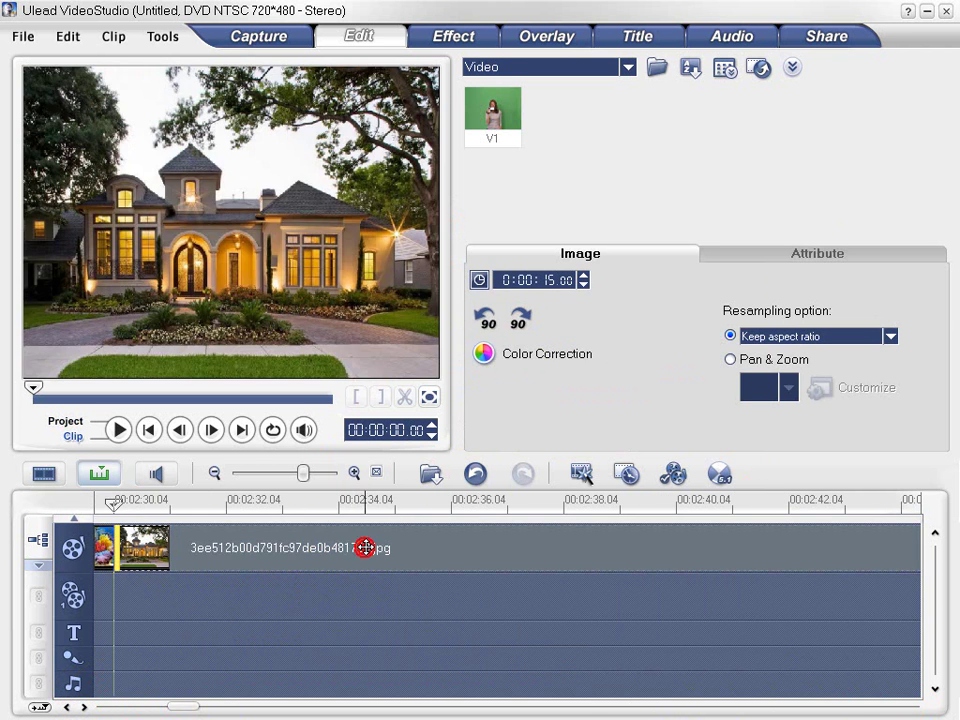
left_click_drag(176, 704, 317, 707)
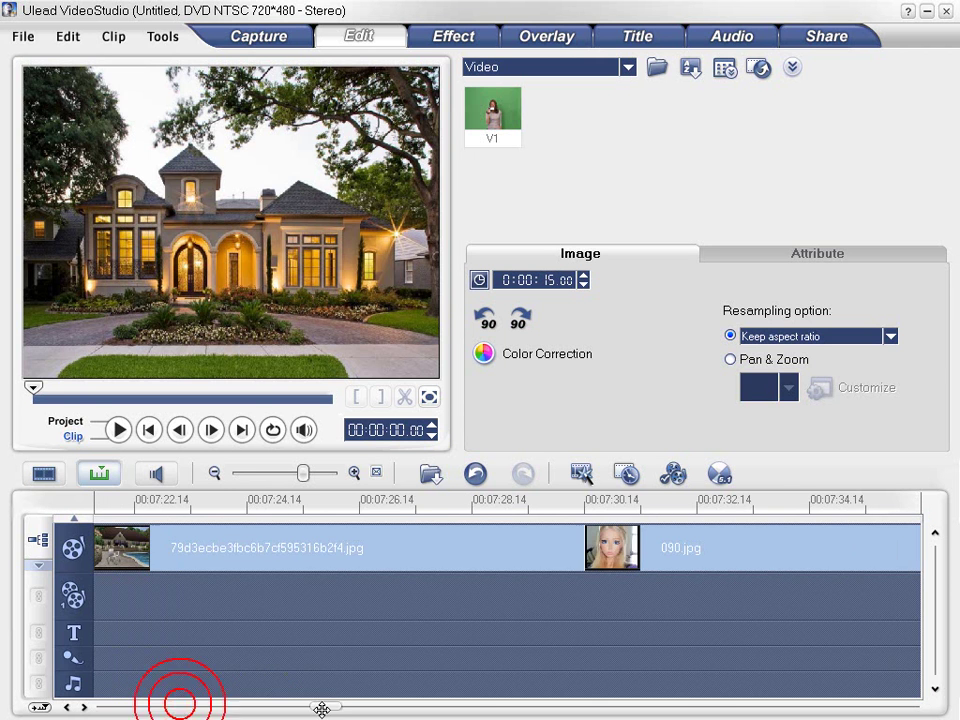
left_click(480, 548)
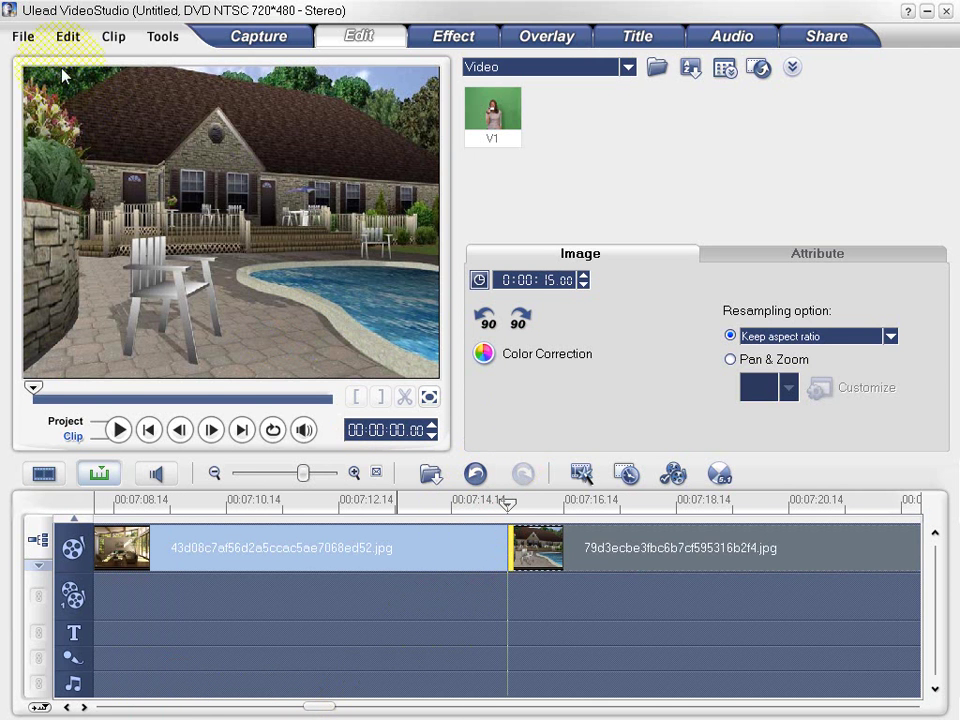
left_click(22, 36)
left_click(250, 600)
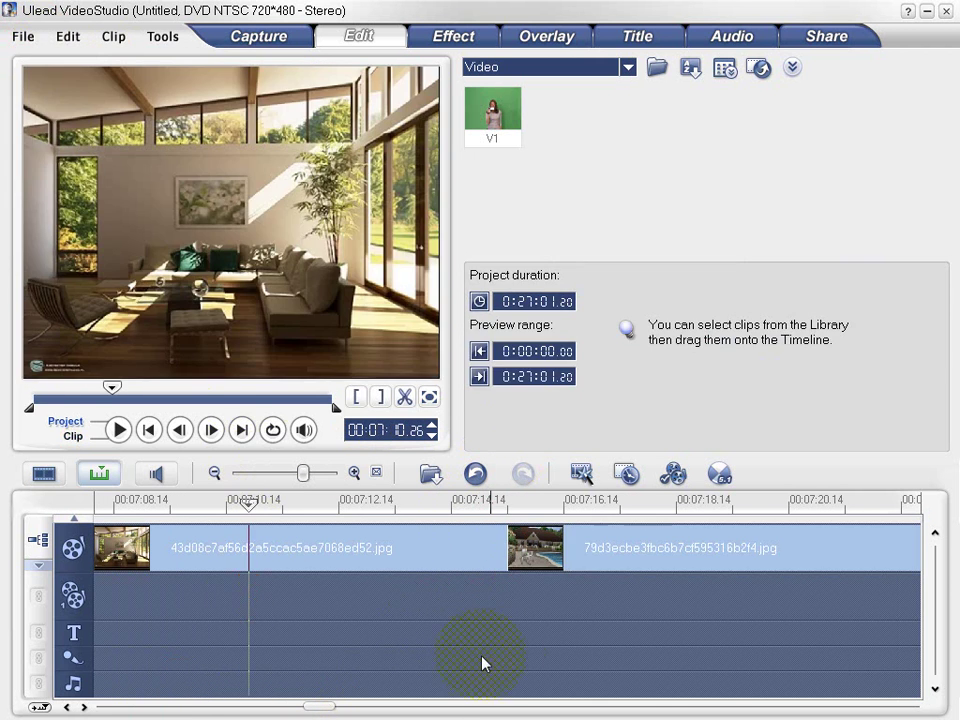
Create a new empty project without saving the one holding the inserted images
left_click(23, 37)
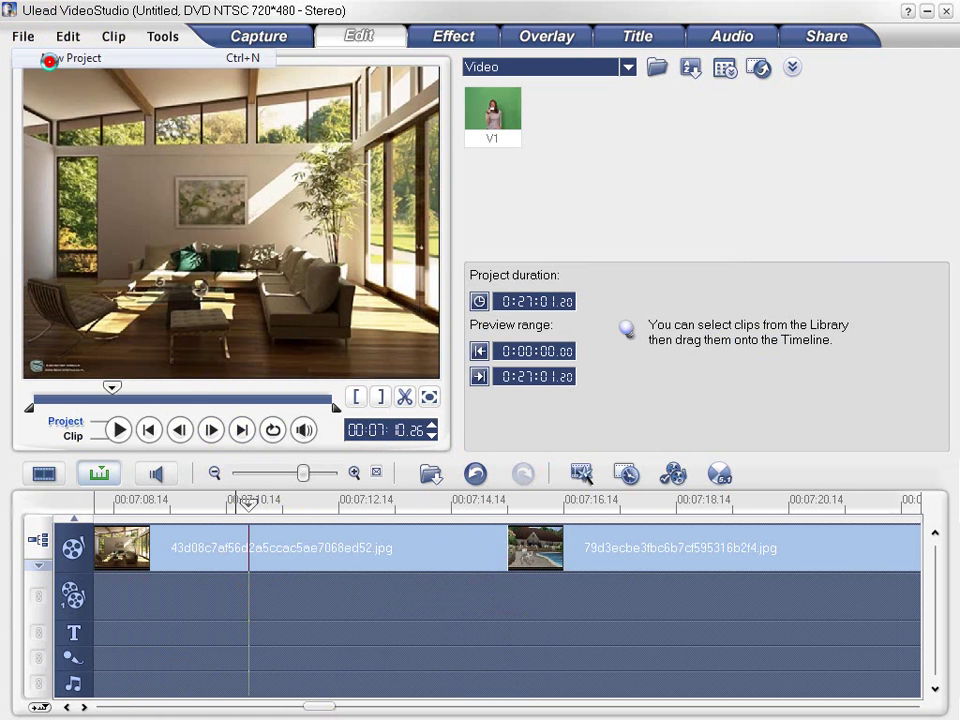
left_click(45, 58)
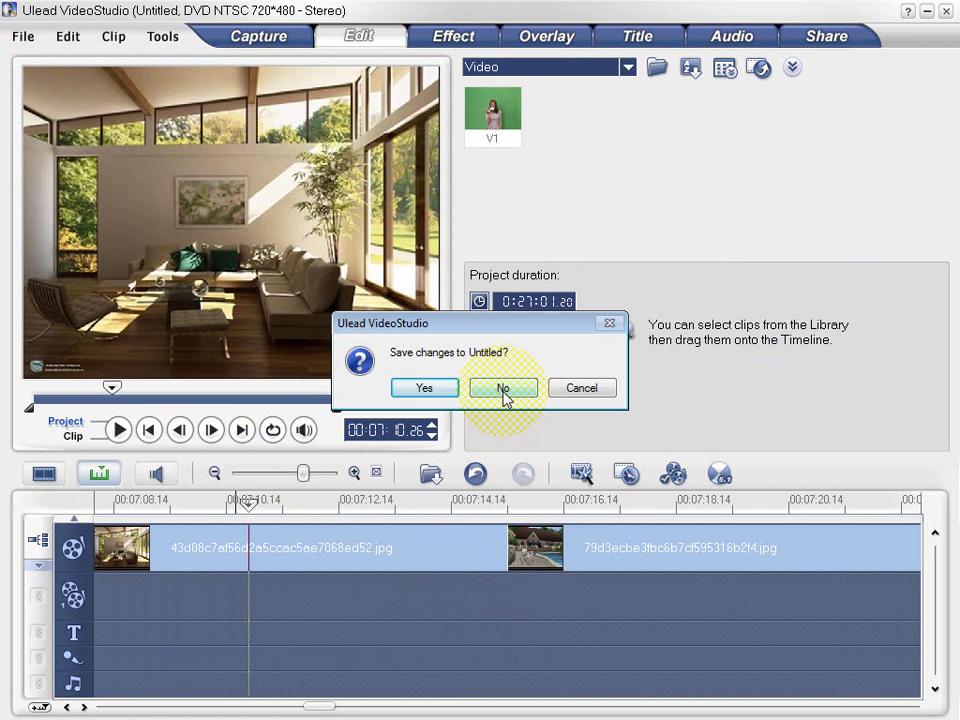
left_click(503, 389)
left_click(20, 36)
left_click(45, 58)
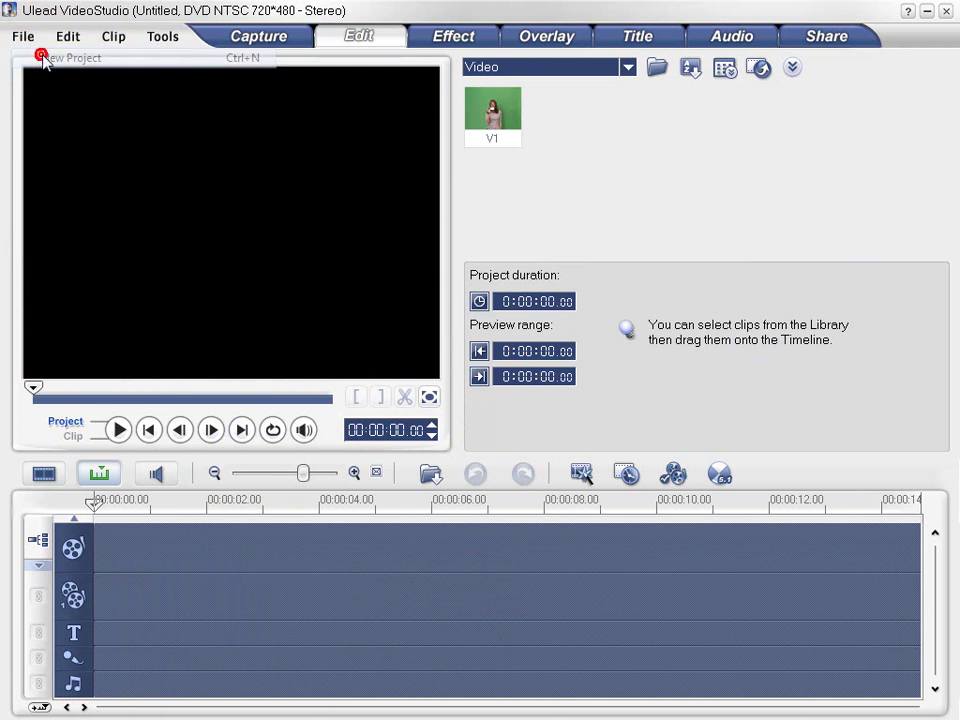
right_click(194, 588)
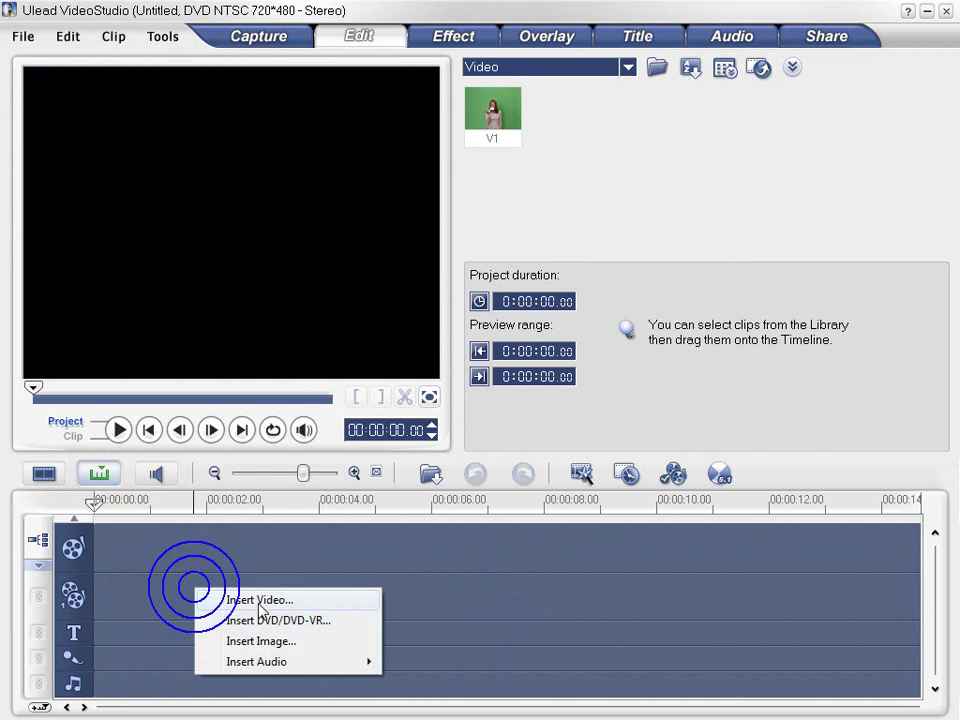
left_click(272, 640)
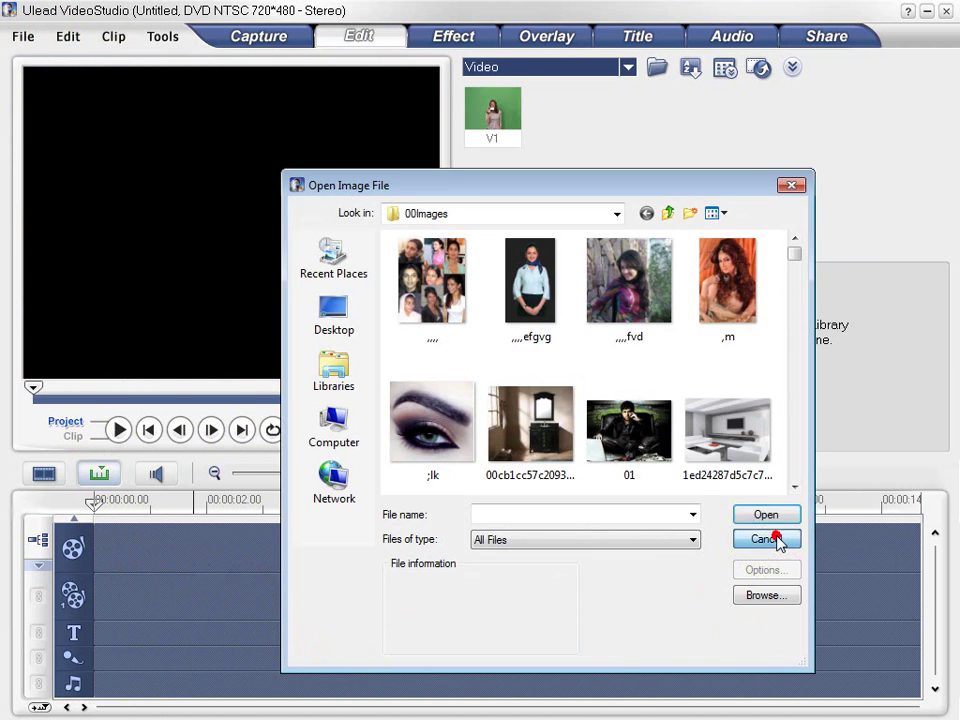
left_click(779, 541)
right_click(338, 632)
key("Escape")
left_click(21, 37)
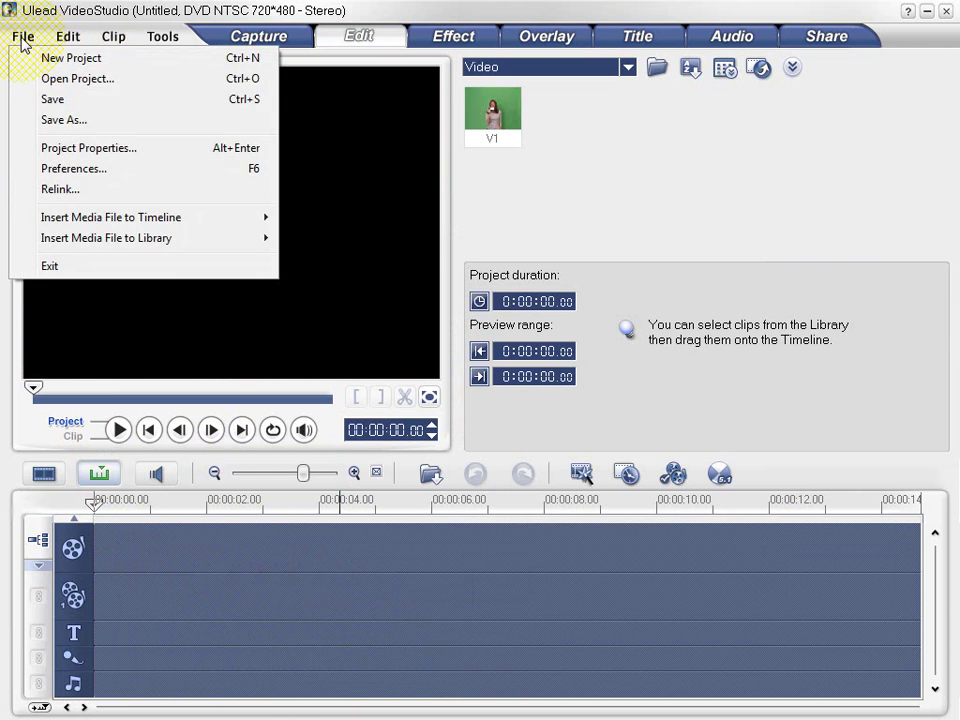
left_click(201, 634)
left_click(93, 503)
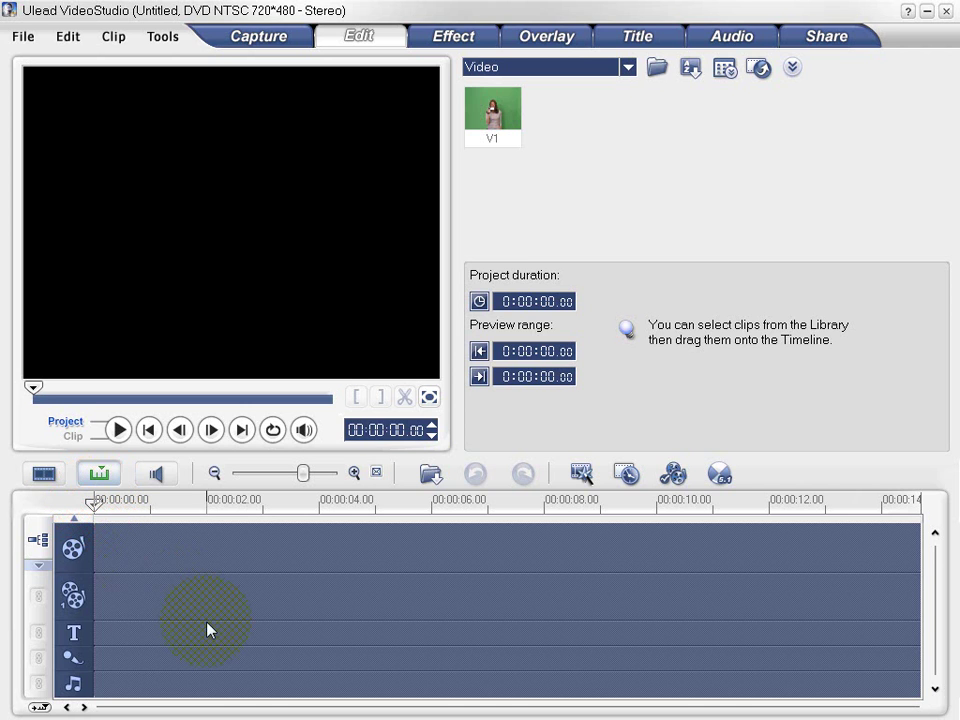
left_click(22, 35)
left_click(55, 147)
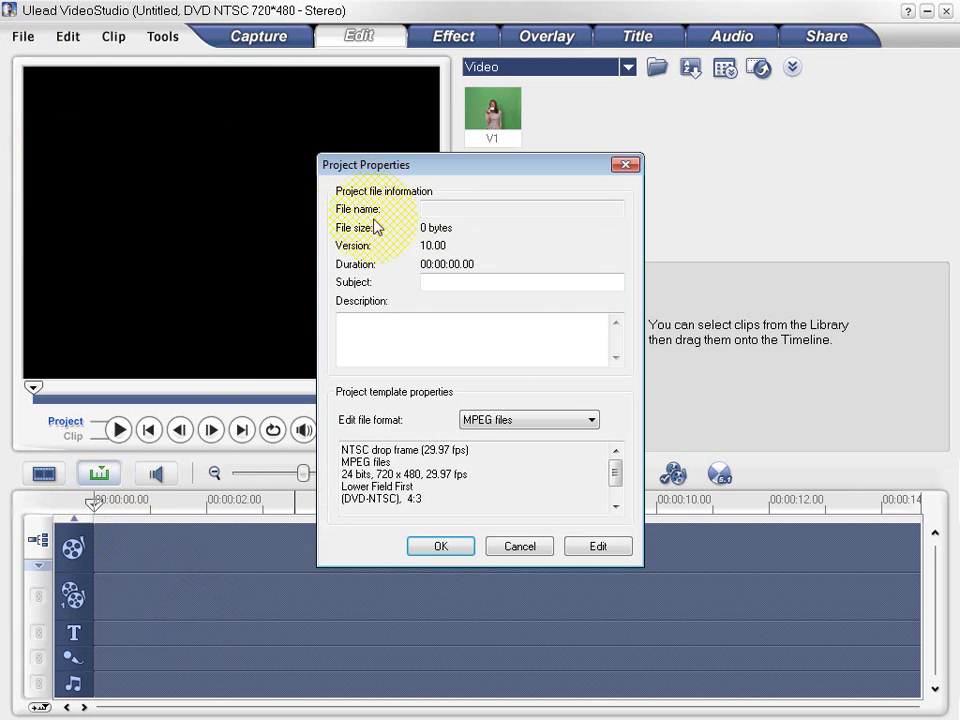
left_click(527, 553)
Review the default clip, fade and transition durations in the editing preferences and leave without changing them
left_click(22, 36)
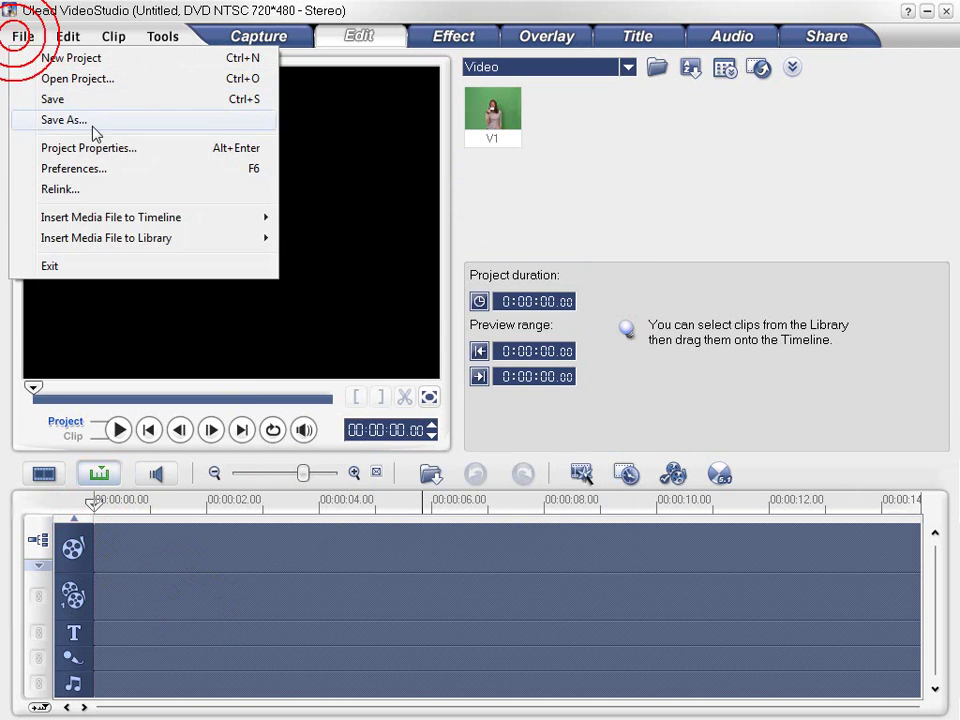
left_click(96, 166)
left_click(357, 110)
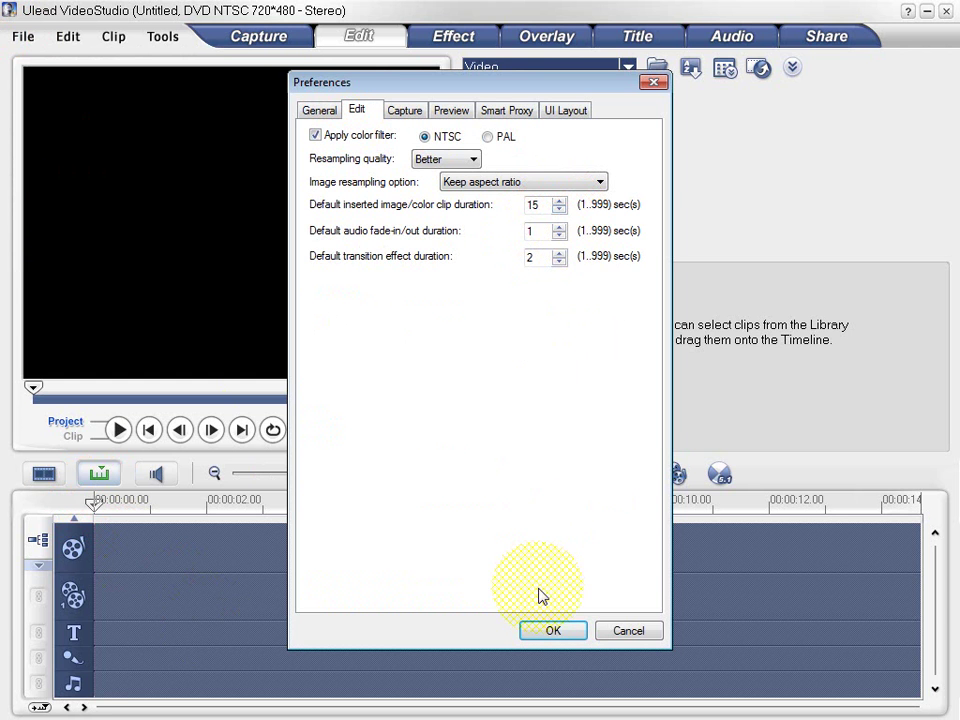
left_click(617, 632)
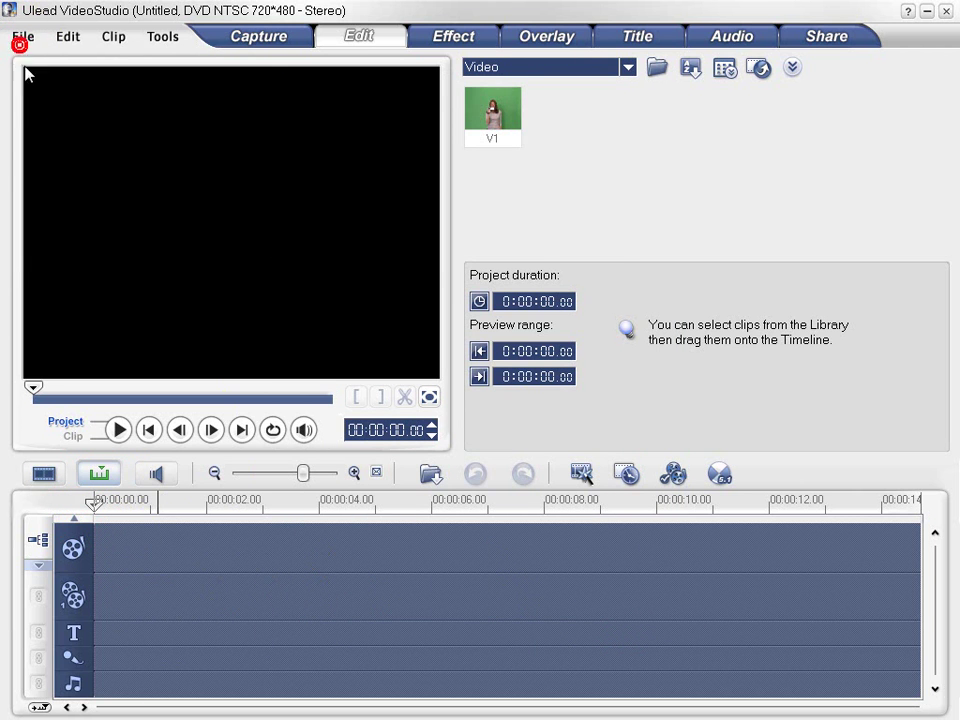
Set the default inserted image/color clip duration to 7 seconds in the editing preferences
left_click(20, 37)
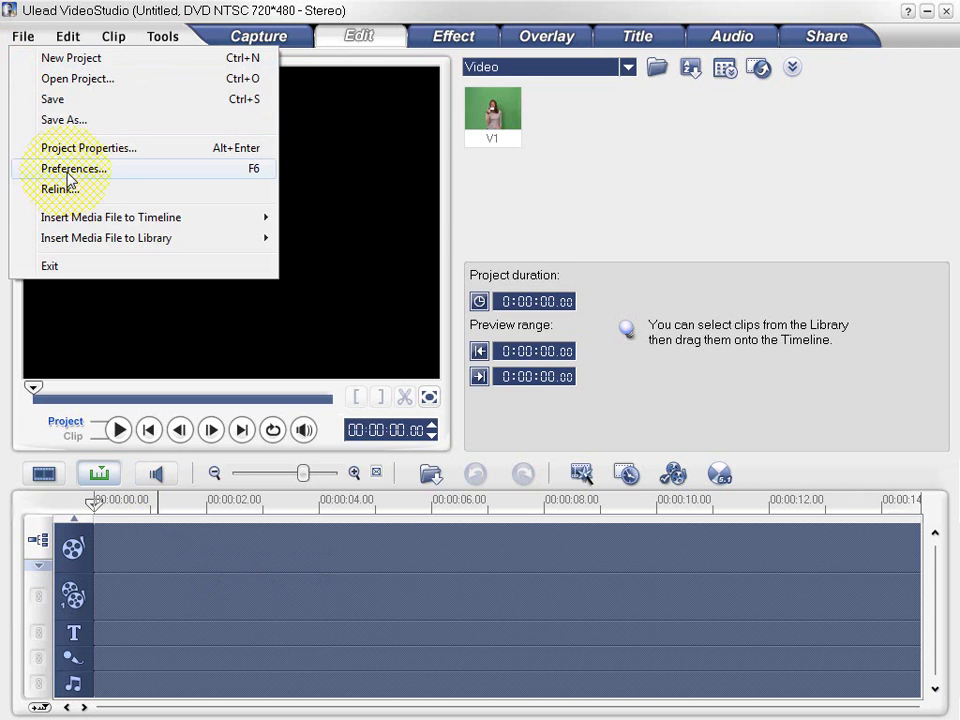
left_click(103, 169)
left_click(355, 110)
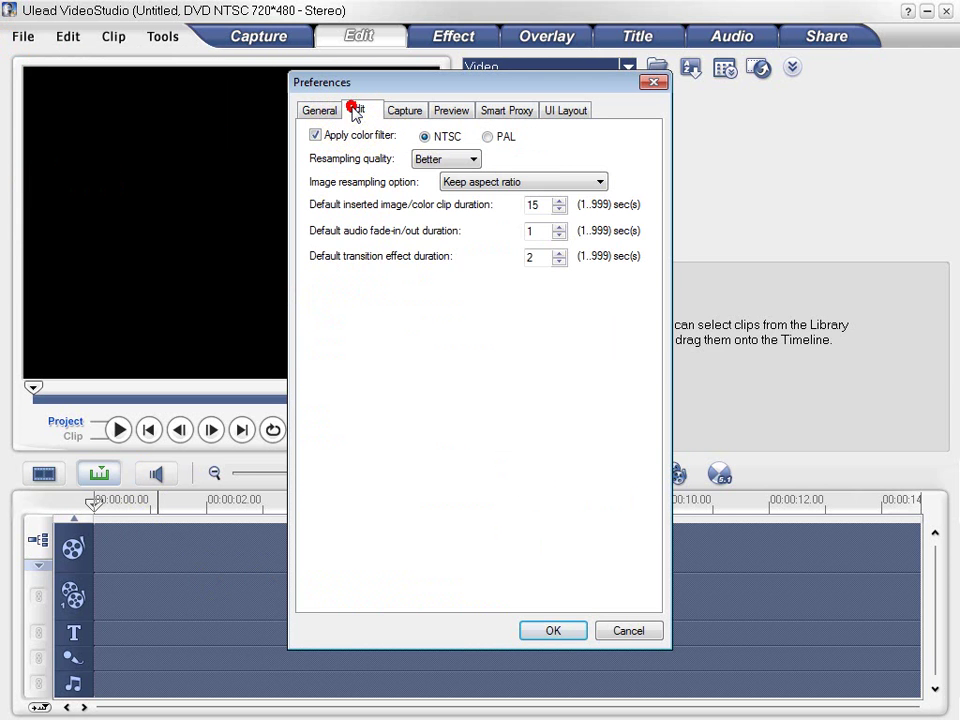
left_click(559, 209)
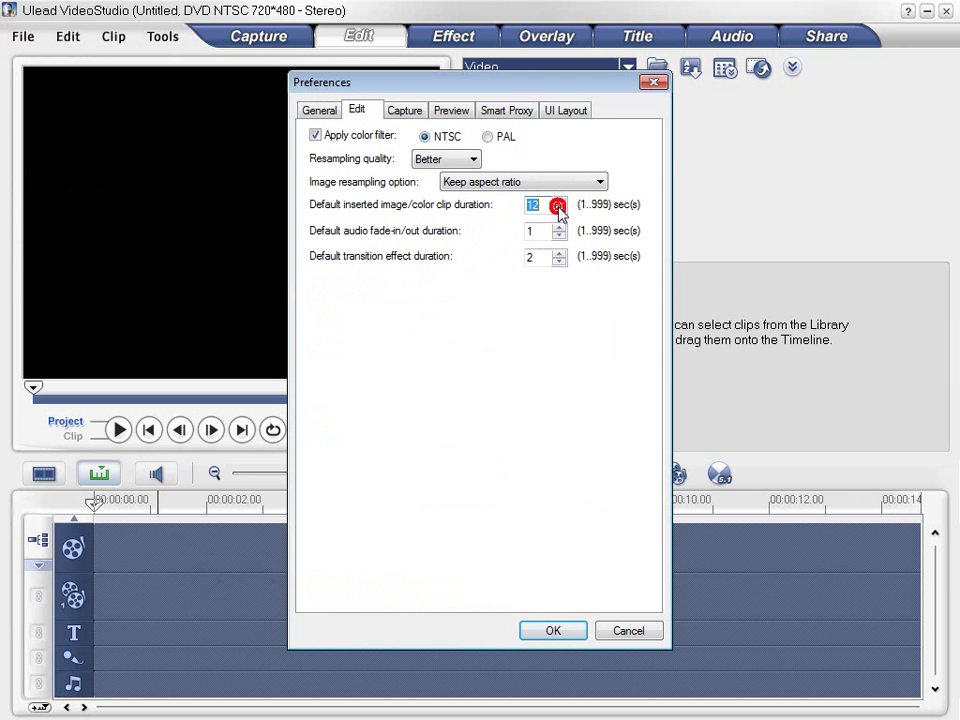
left_click(559, 209)
left_click(559, 209)
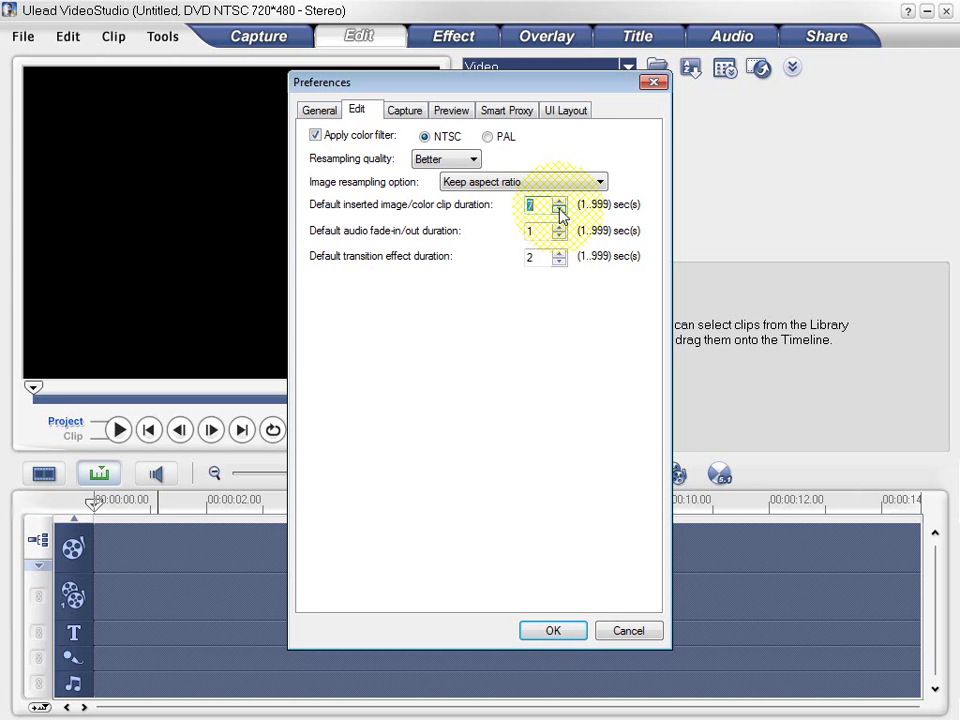
left_click(561, 634)
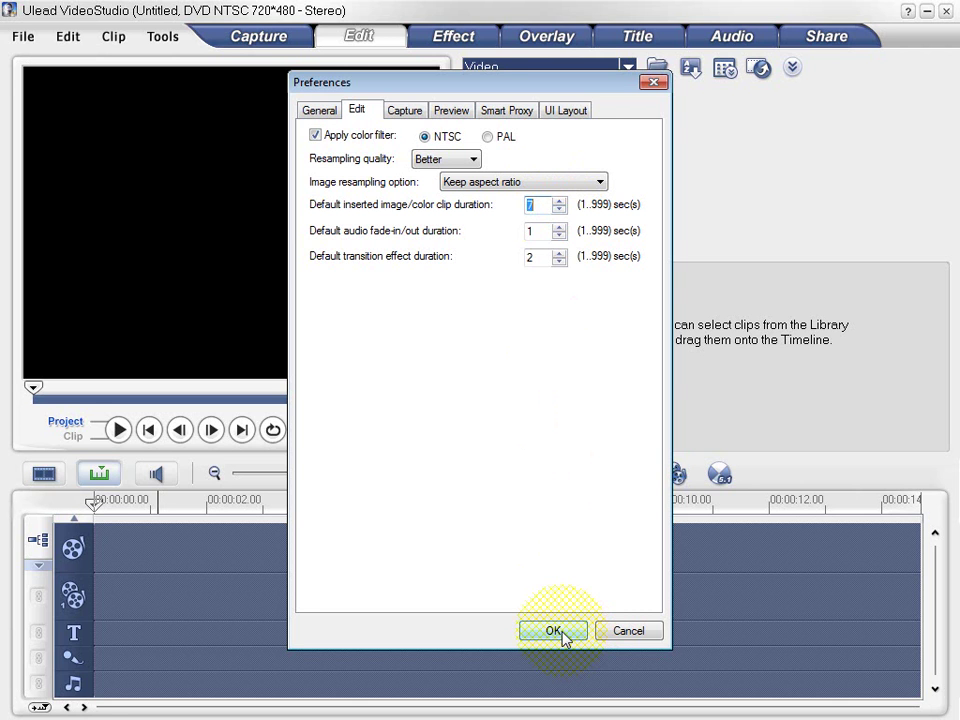
left_click(553, 631)
Insert a large batch of images together into the video track of the empty timeline
right_click(280, 609)
left_click(355, 574)
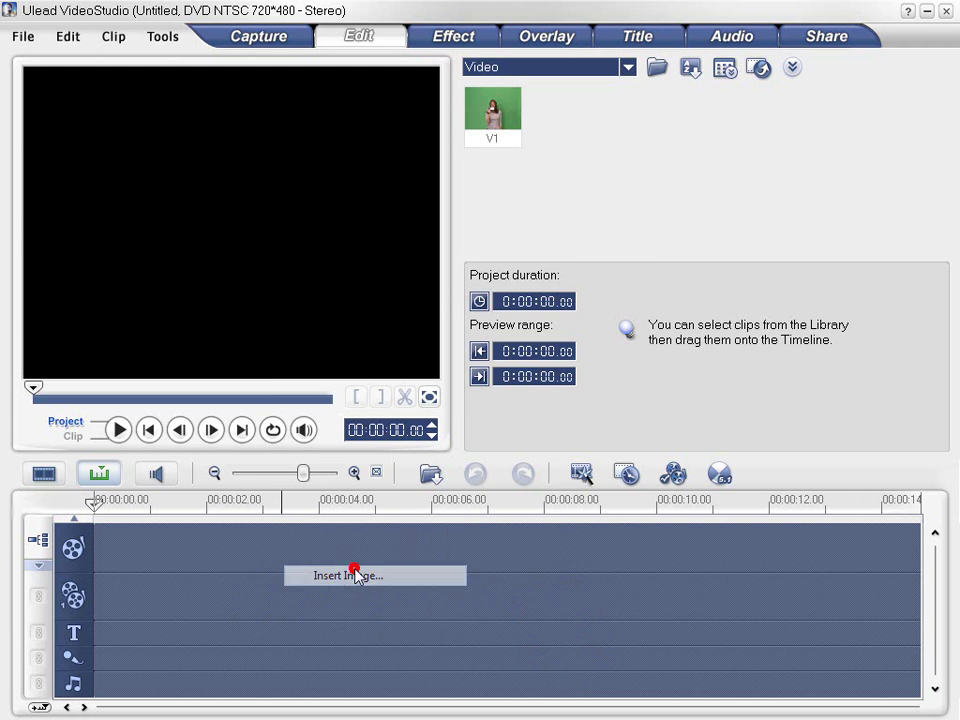
left_click_drag(780, 270, 430, 425)
left_click(763, 515)
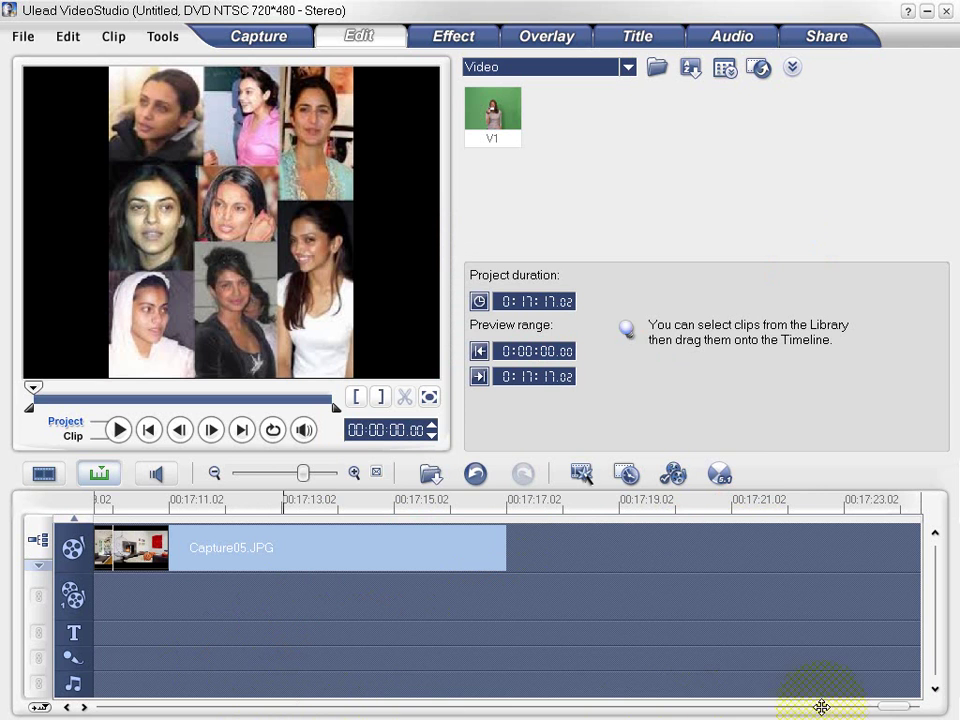
Check the duration of image clips at the start and middle of the timeline, and look over the whole sequence
left_click(886, 710)
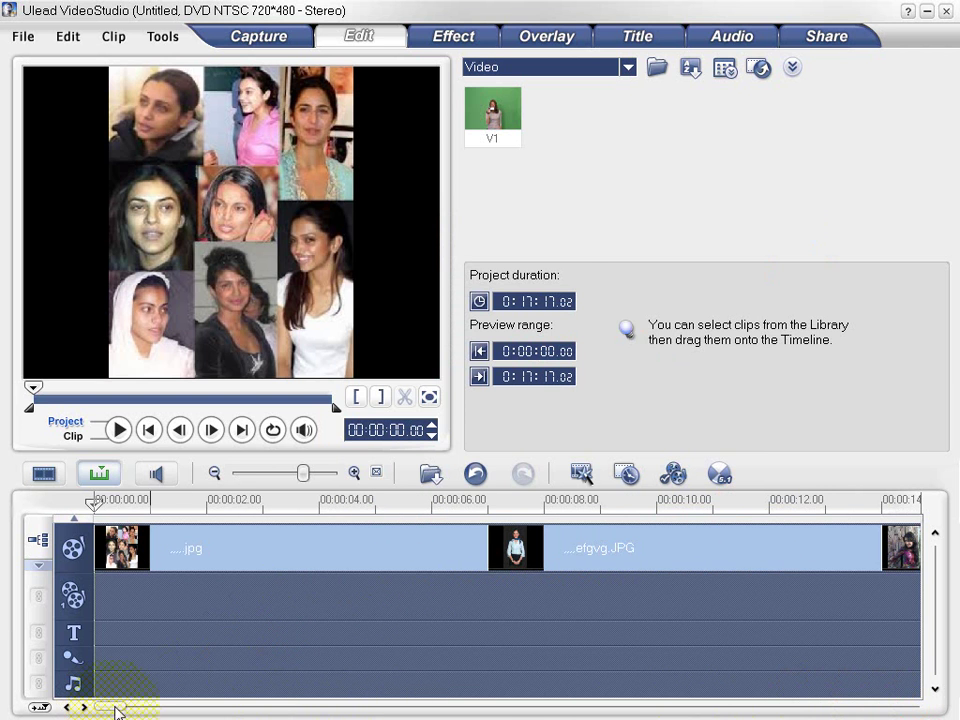
left_click(246, 553)
left_click(630, 558)
left_click_drag(100, 707, 540, 707)
left_click(493, 549)
left_click(491, 548)
left_click(563, 578)
left_click(570, 557)
left_click(522, 566)
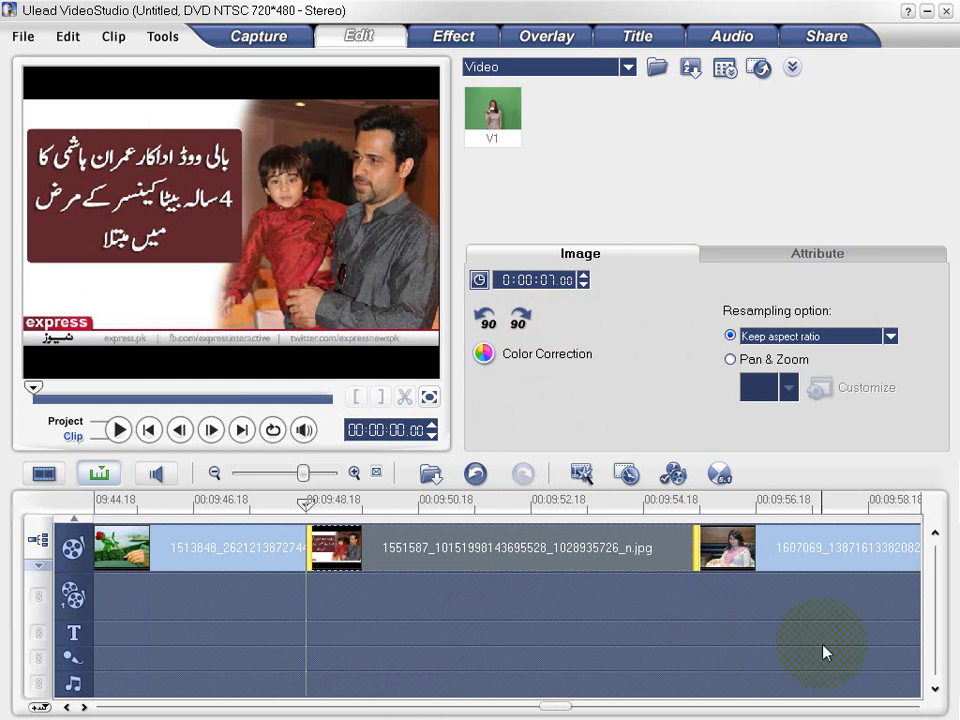
left_click_drag(549, 705, 116, 707)
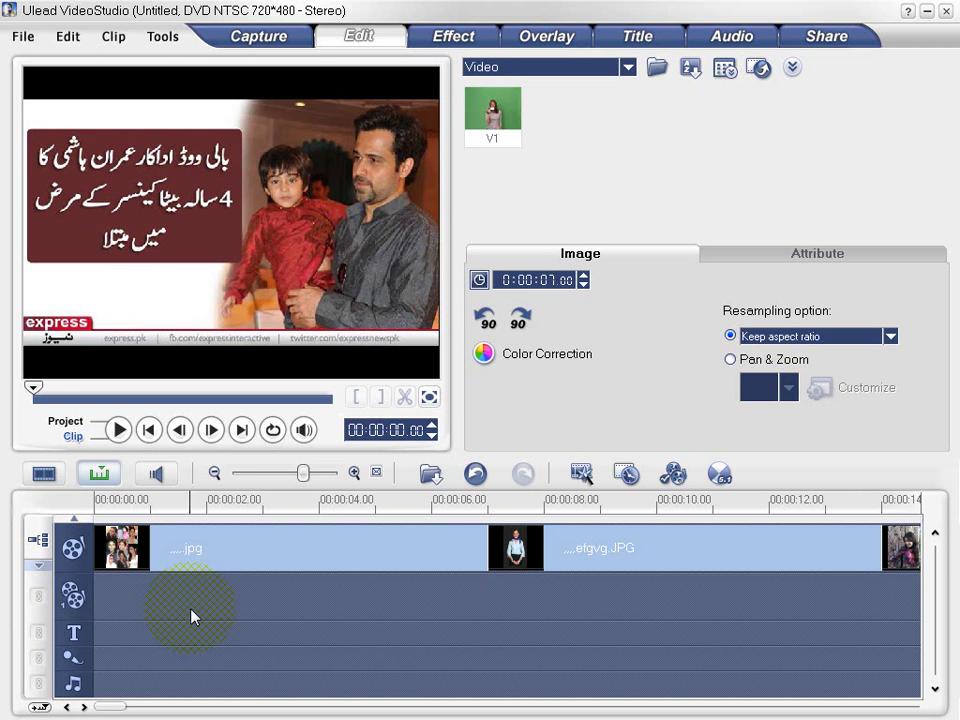
left_click_drag(103, 707, 866, 709)
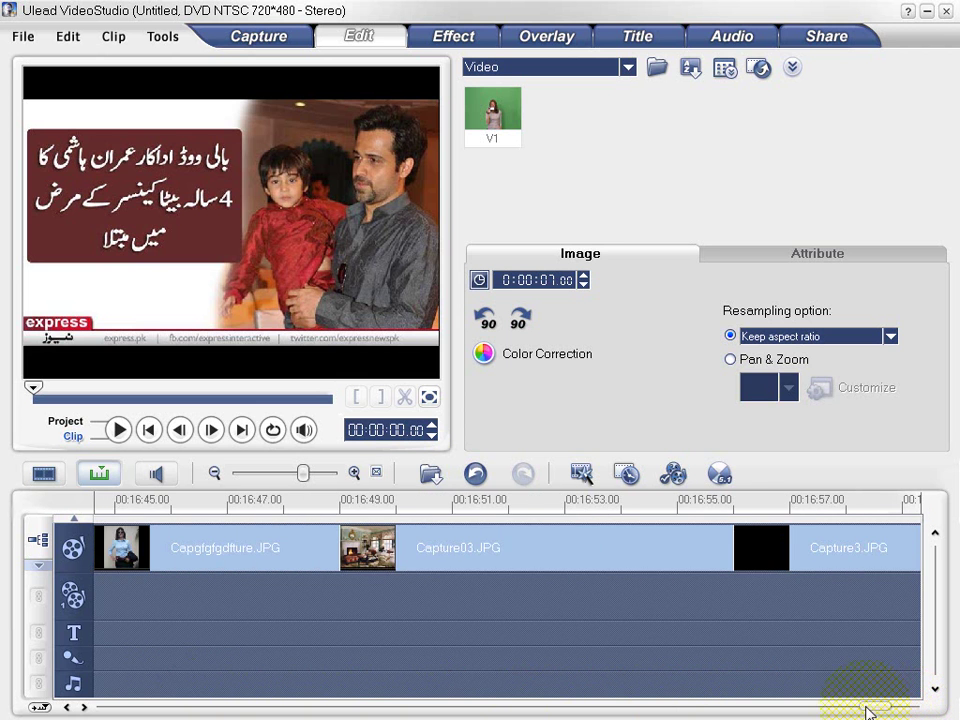
left_click_drag(808, 710, 96, 709)
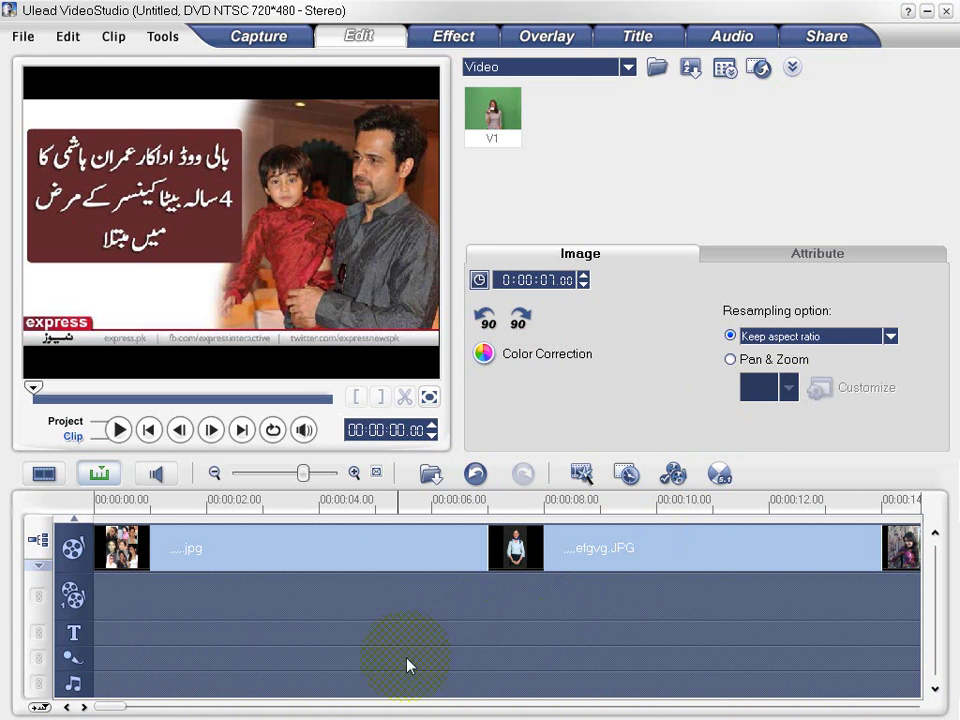
View the options for inserting audio to the voice or music track, and leave without inserting any
right_click(229, 686)
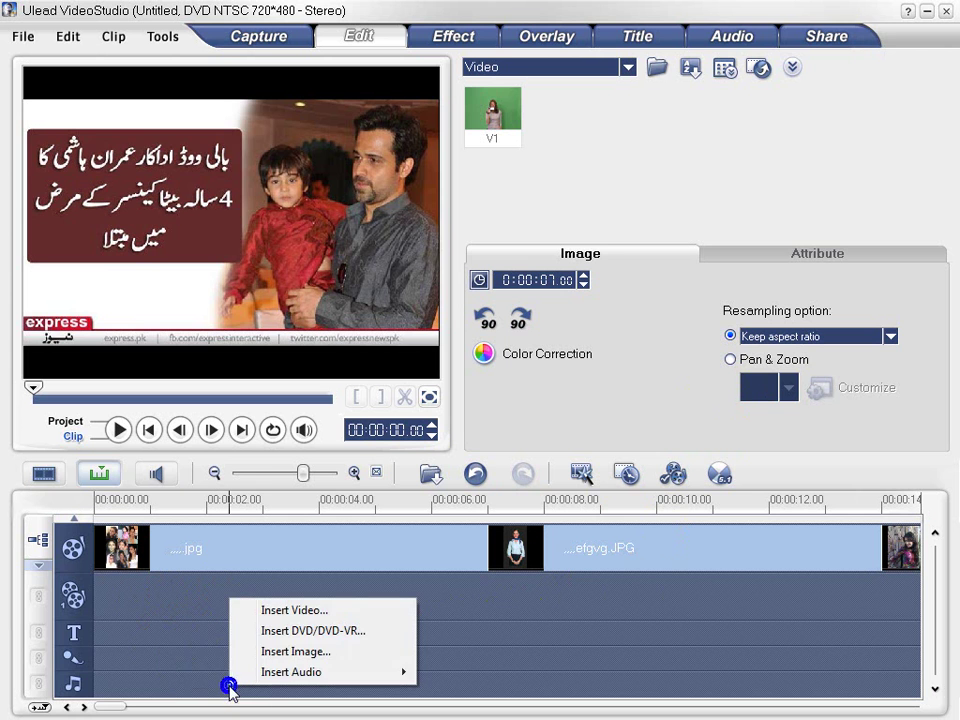
mouse_move(415, 671)
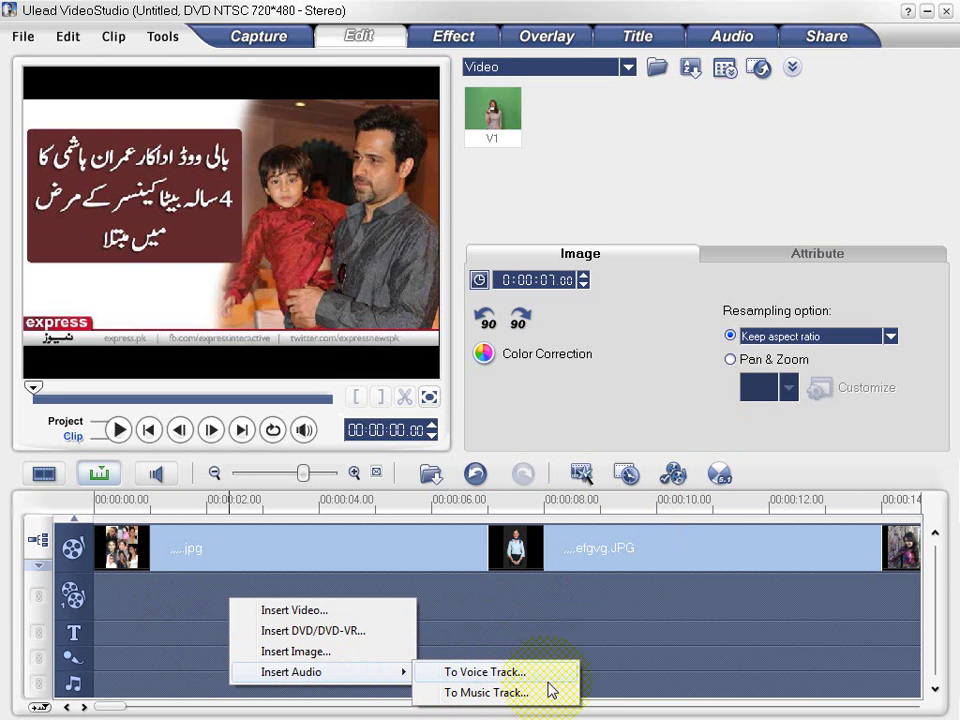
left_click(626, 624)
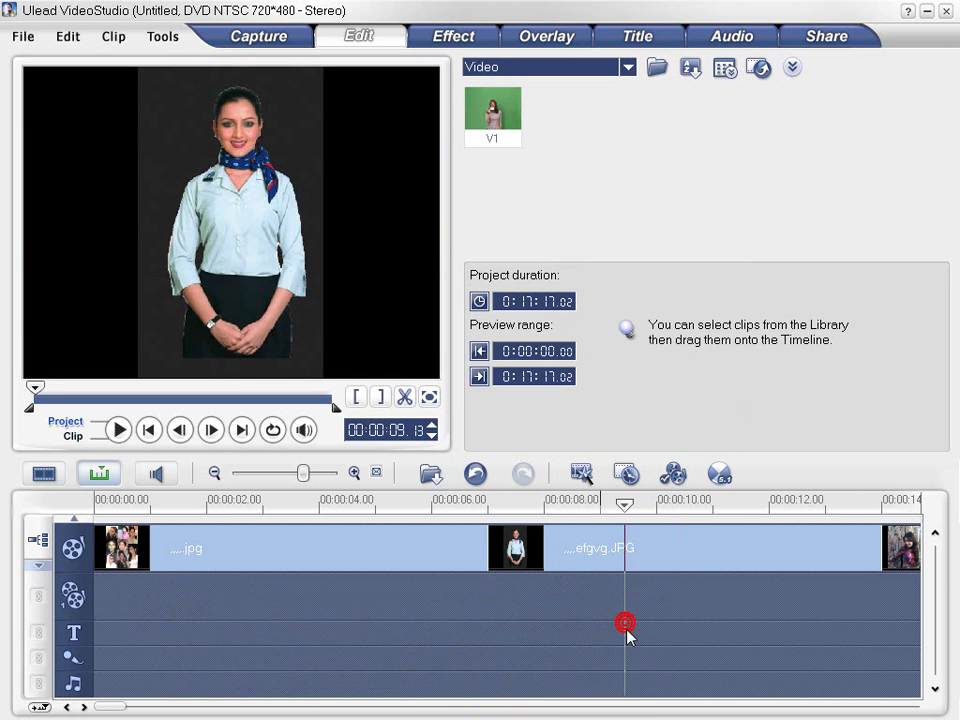
Look over the image clips near the end of the timeline and minimize the editor to the desktop
left_click_drag(110, 708, 869, 709)
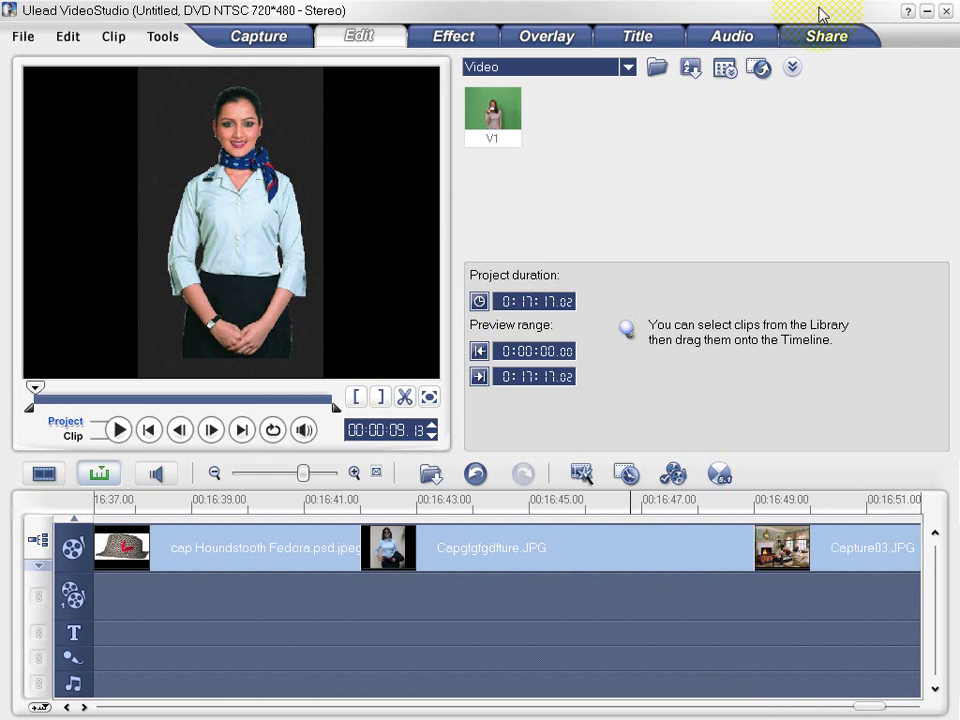
left_click(927, 13)
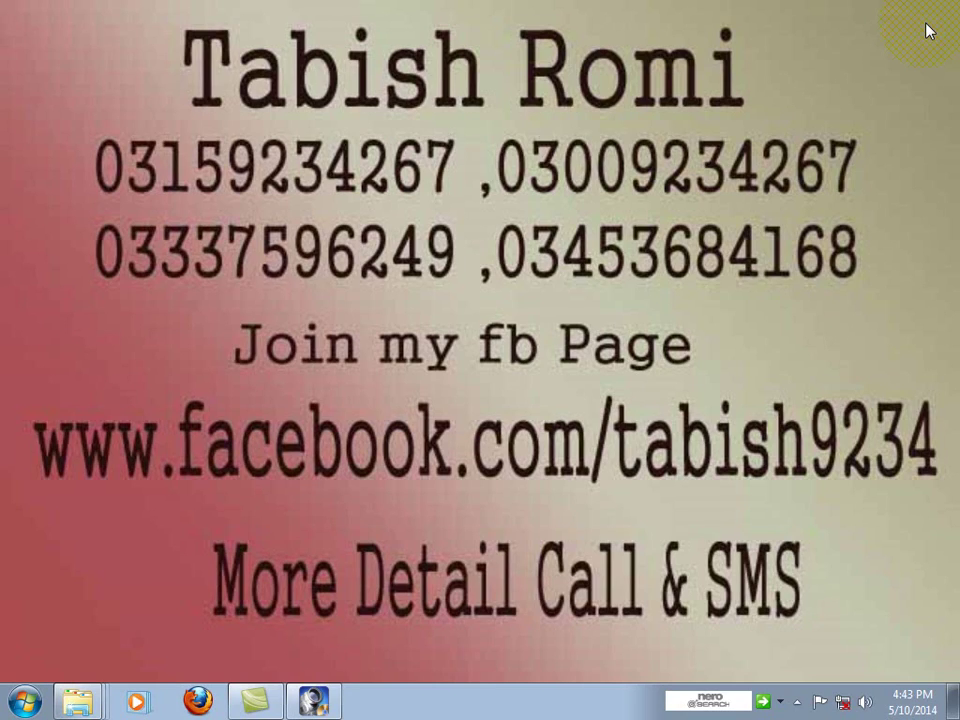